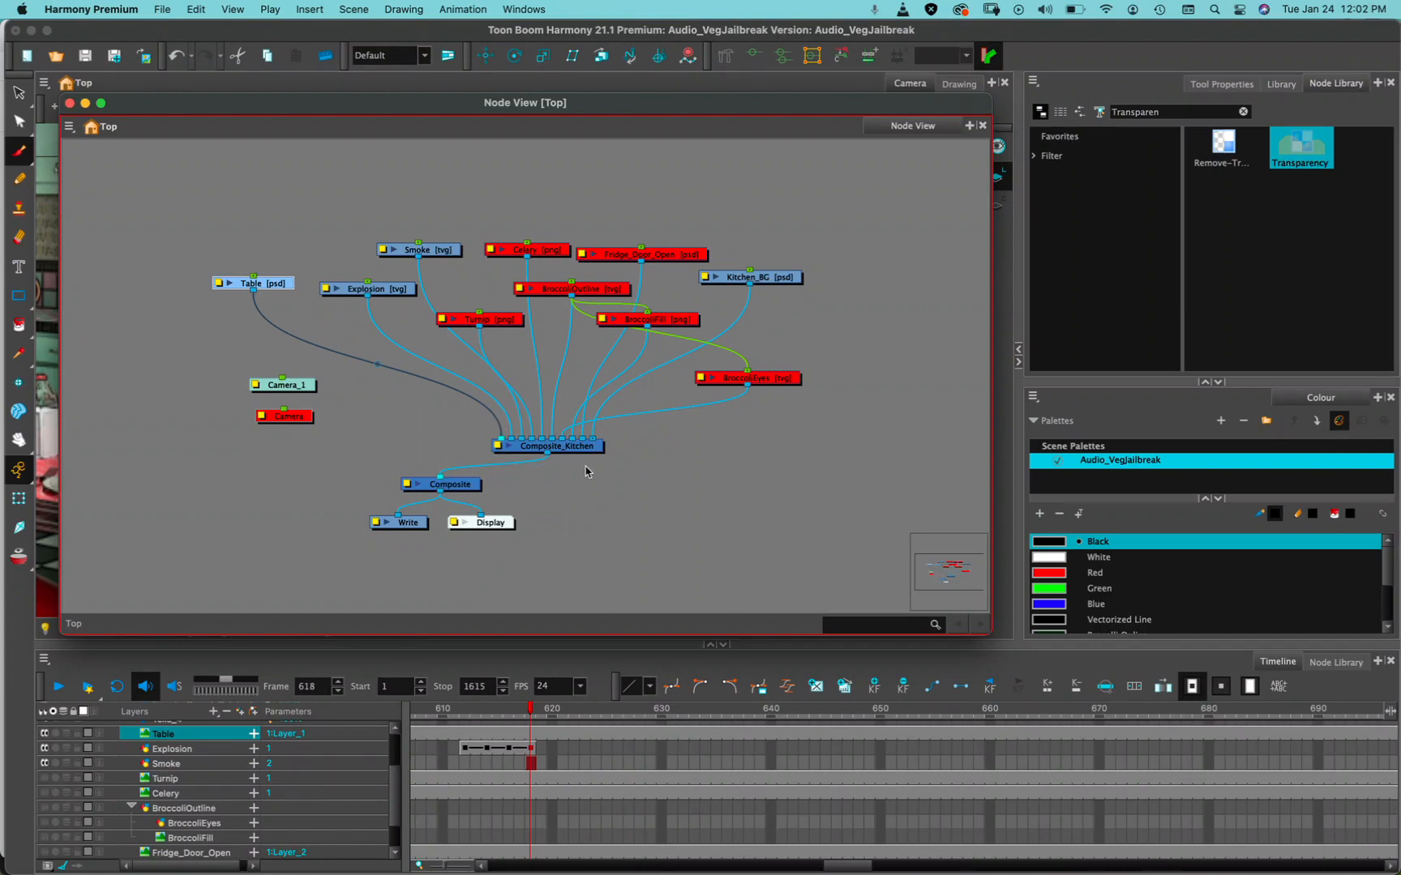
Disconnect the Explosion node from Composite_Kitchen and reconnect its output to the composite, just after the Table connection.
scroll(585, 470, up, 8)
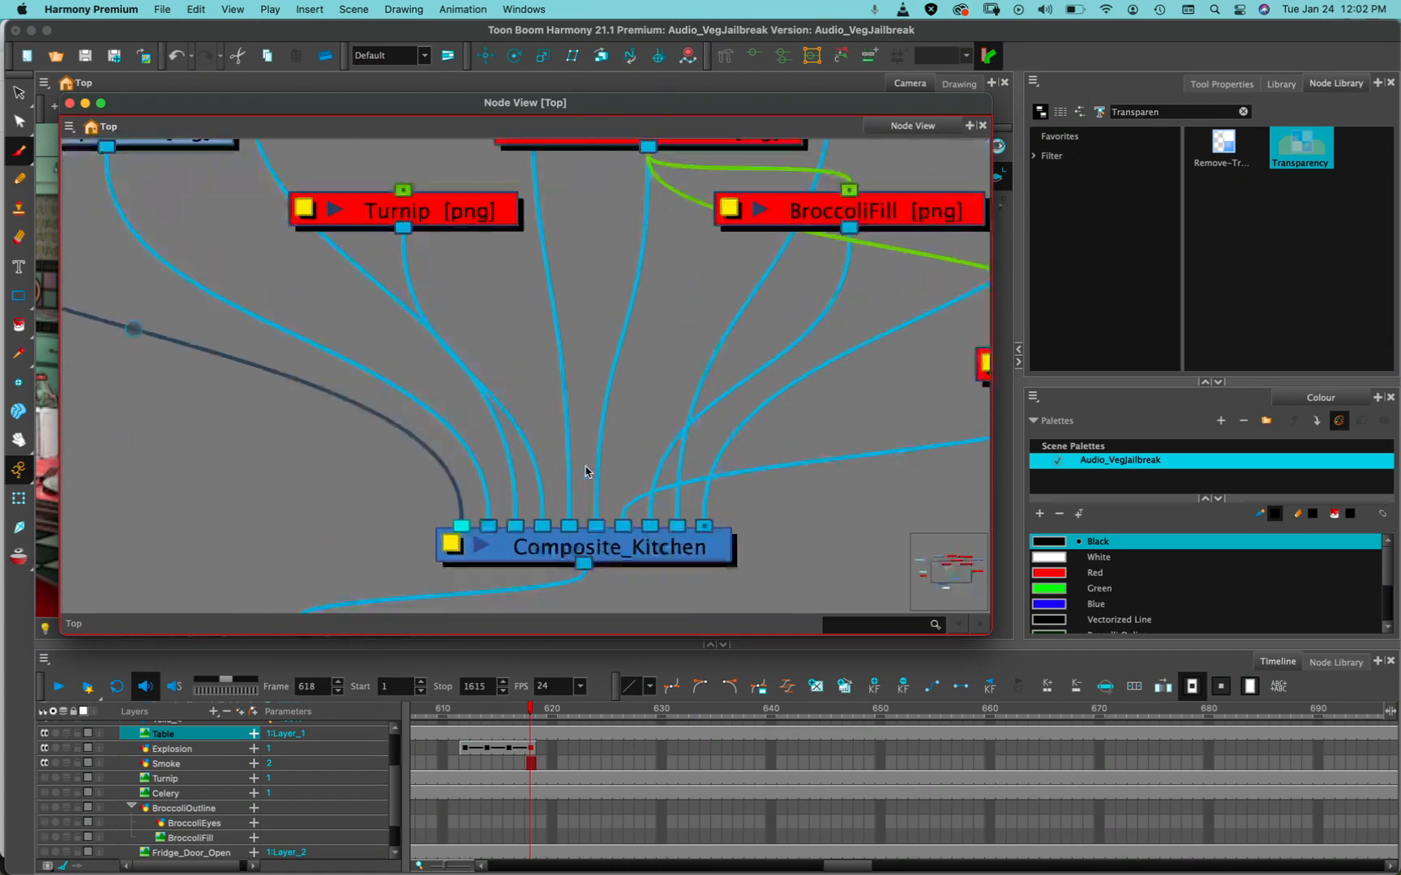
scroll(585, 470, down, 5)
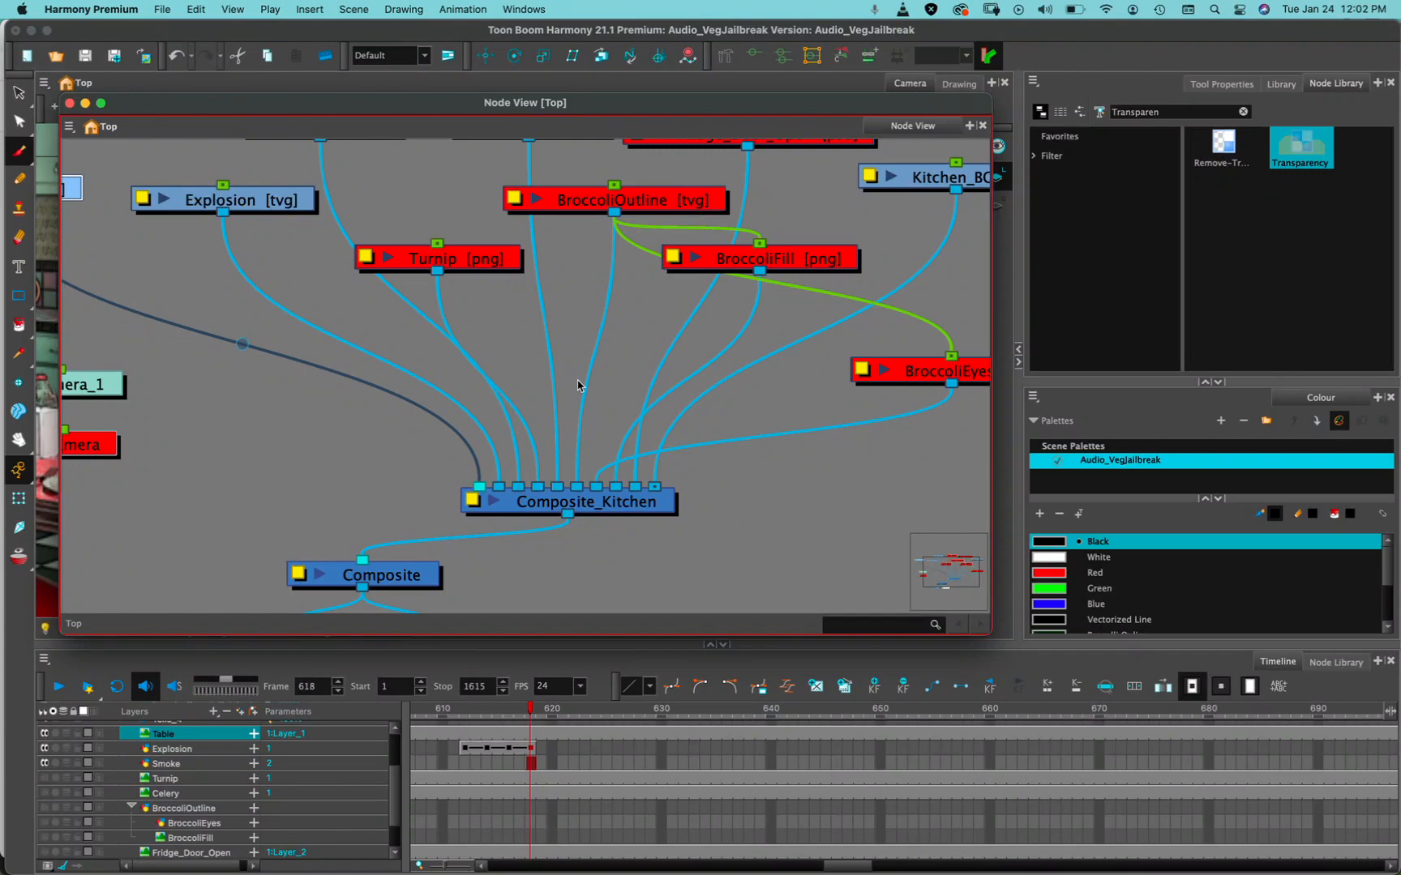
drag(576, 381, 625, 397)
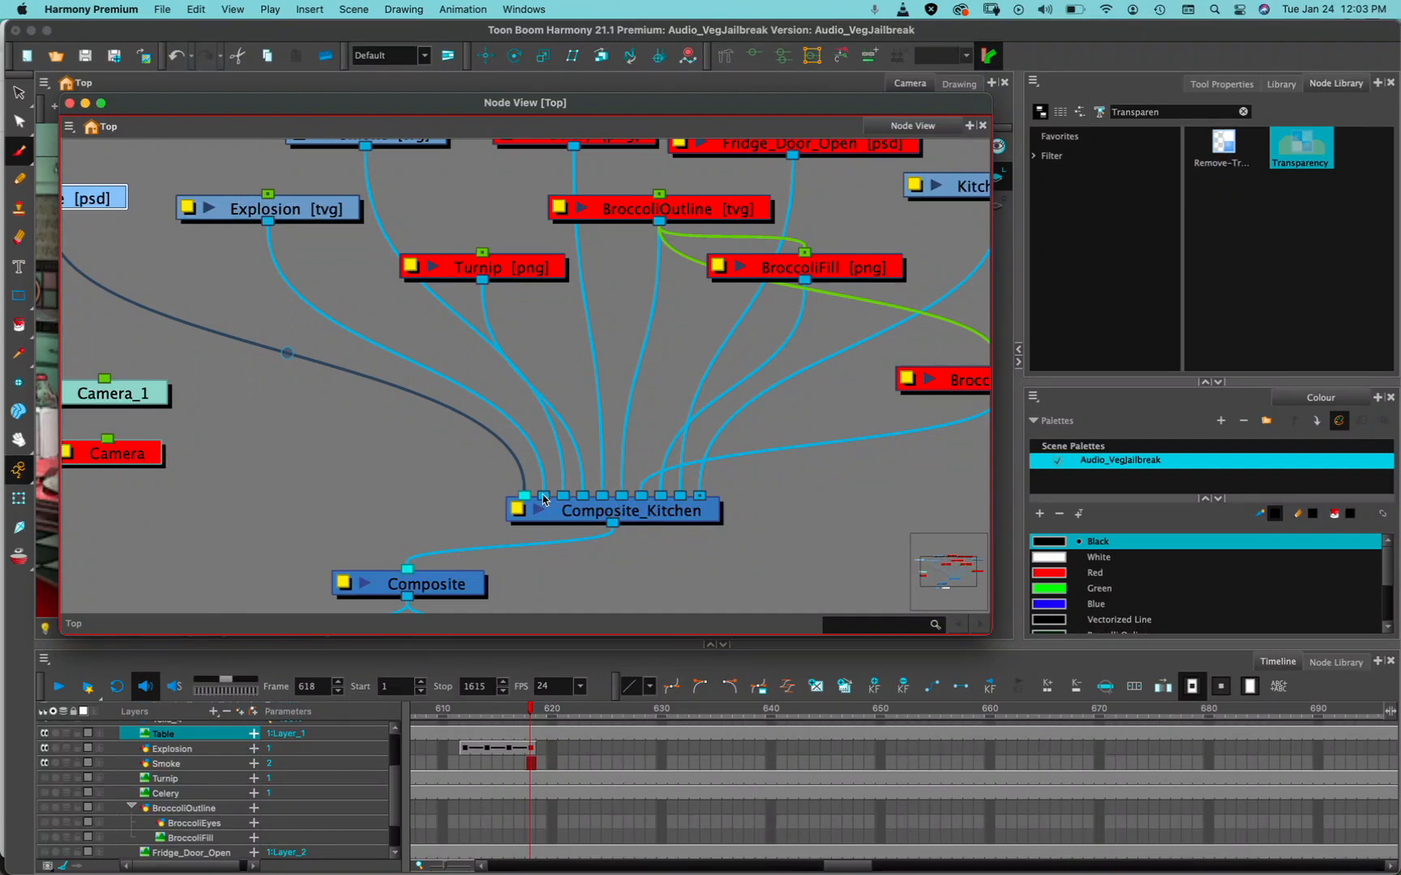
drag(543, 500, 483, 405)
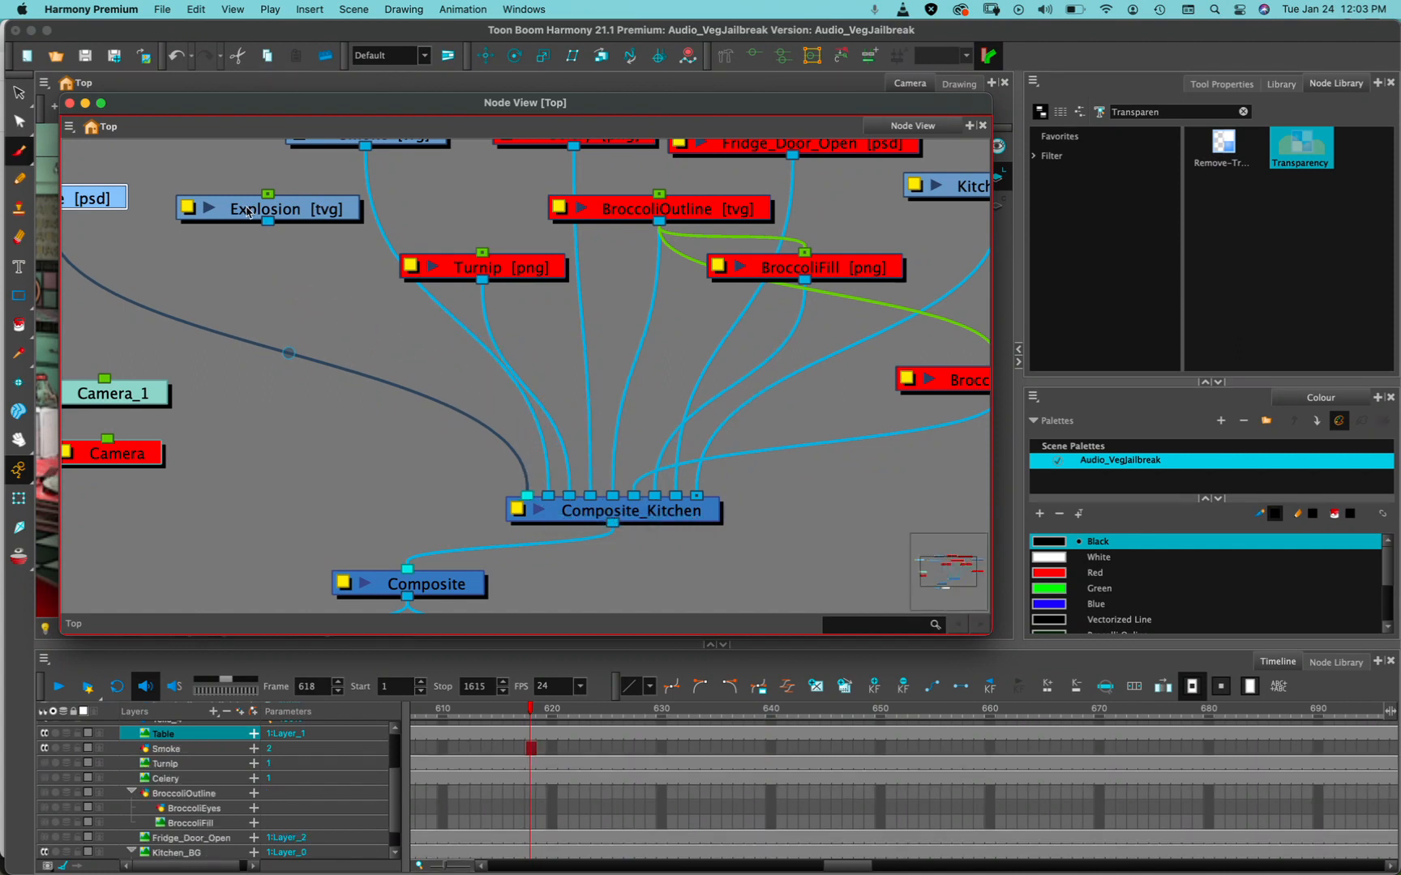
drag(511, 105, 572, 97)
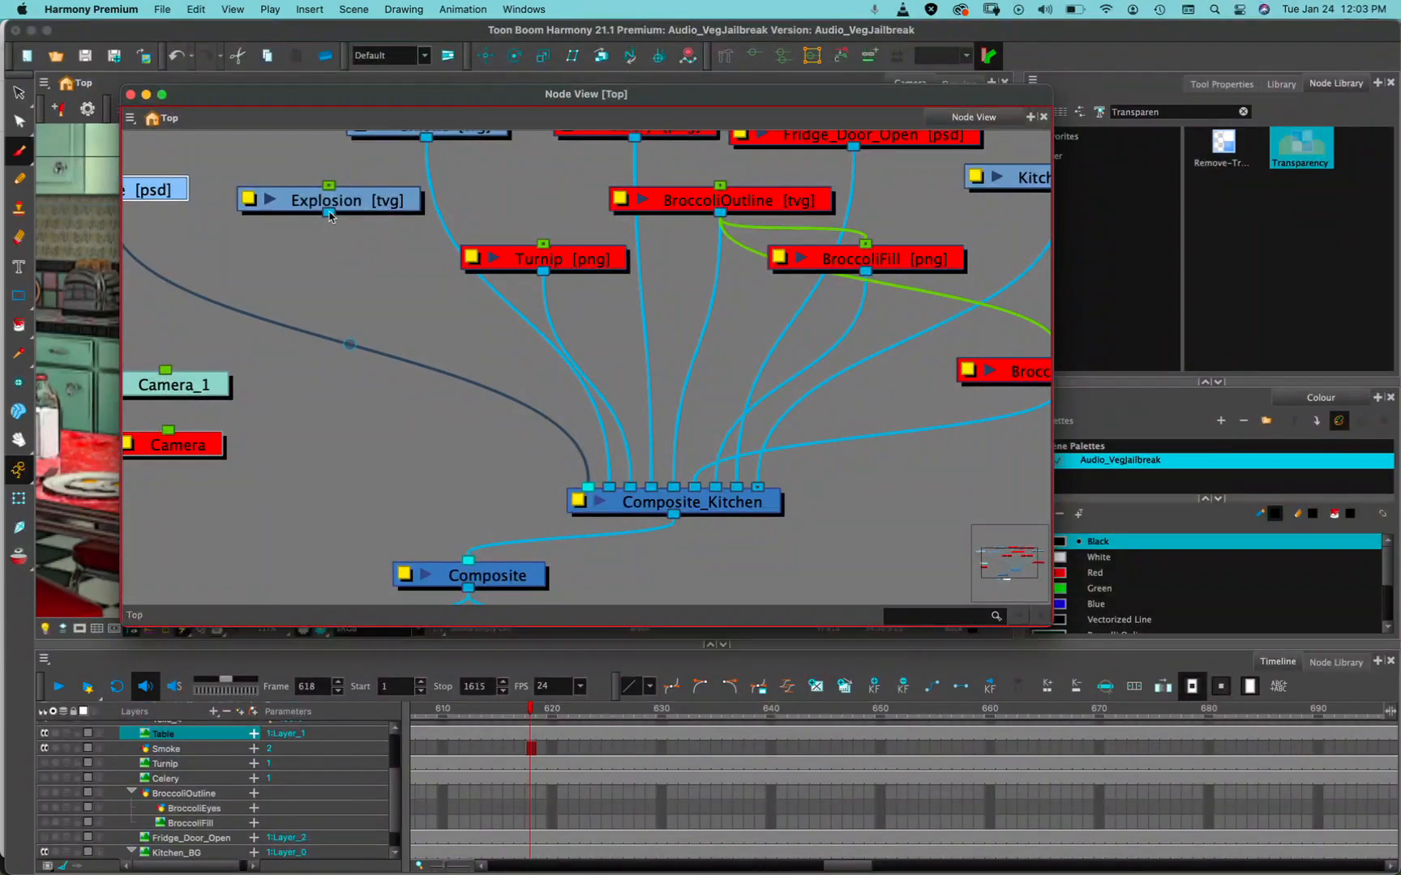
drag(329, 215, 430, 311)
drag(329, 213, 600, 490)
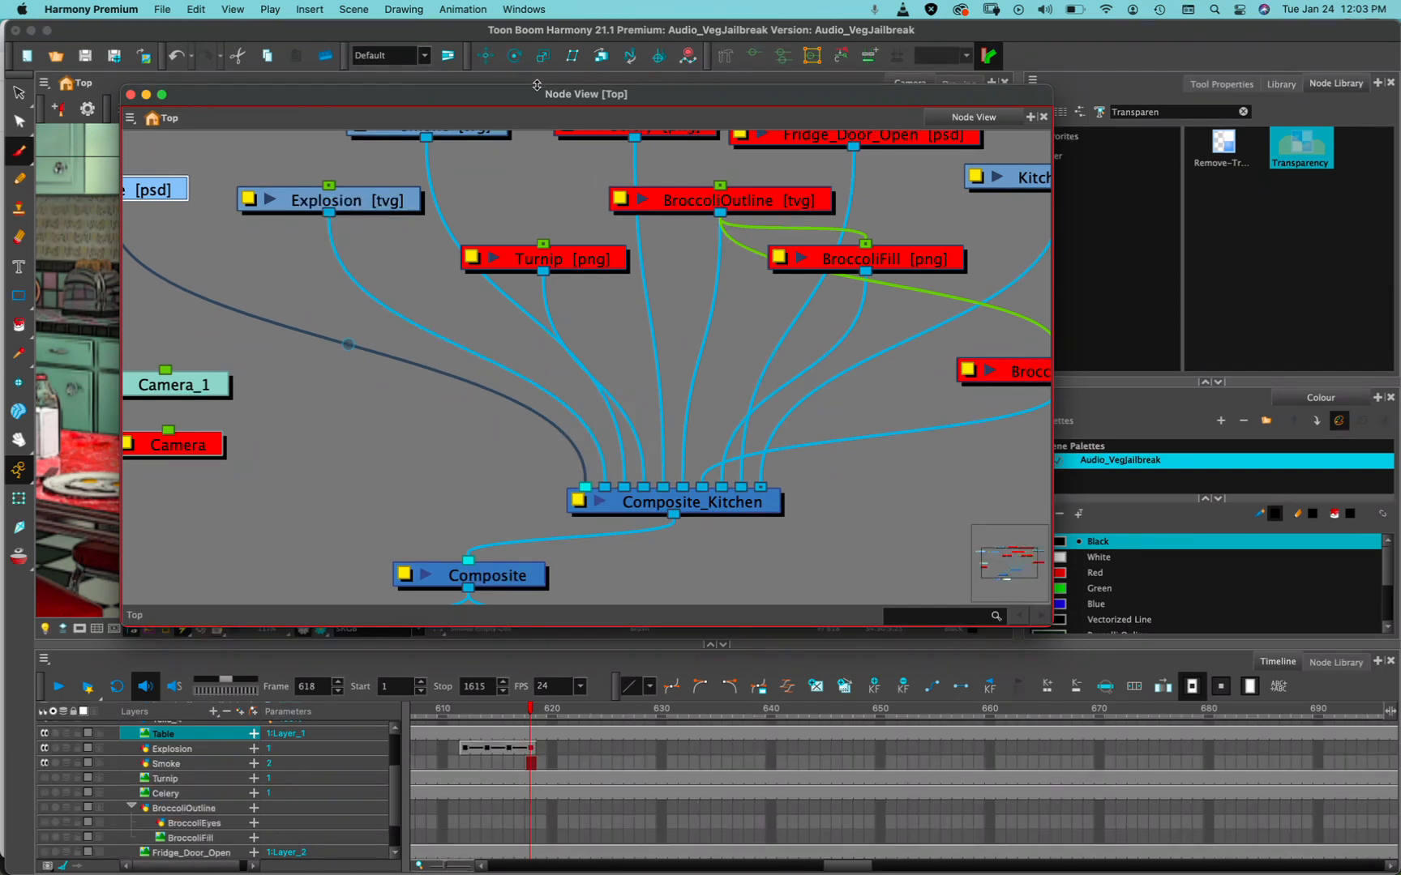
View the Explosion node's transformation settings in its layer properties, and close the dialog.
drag(538, 103, 581, 164)
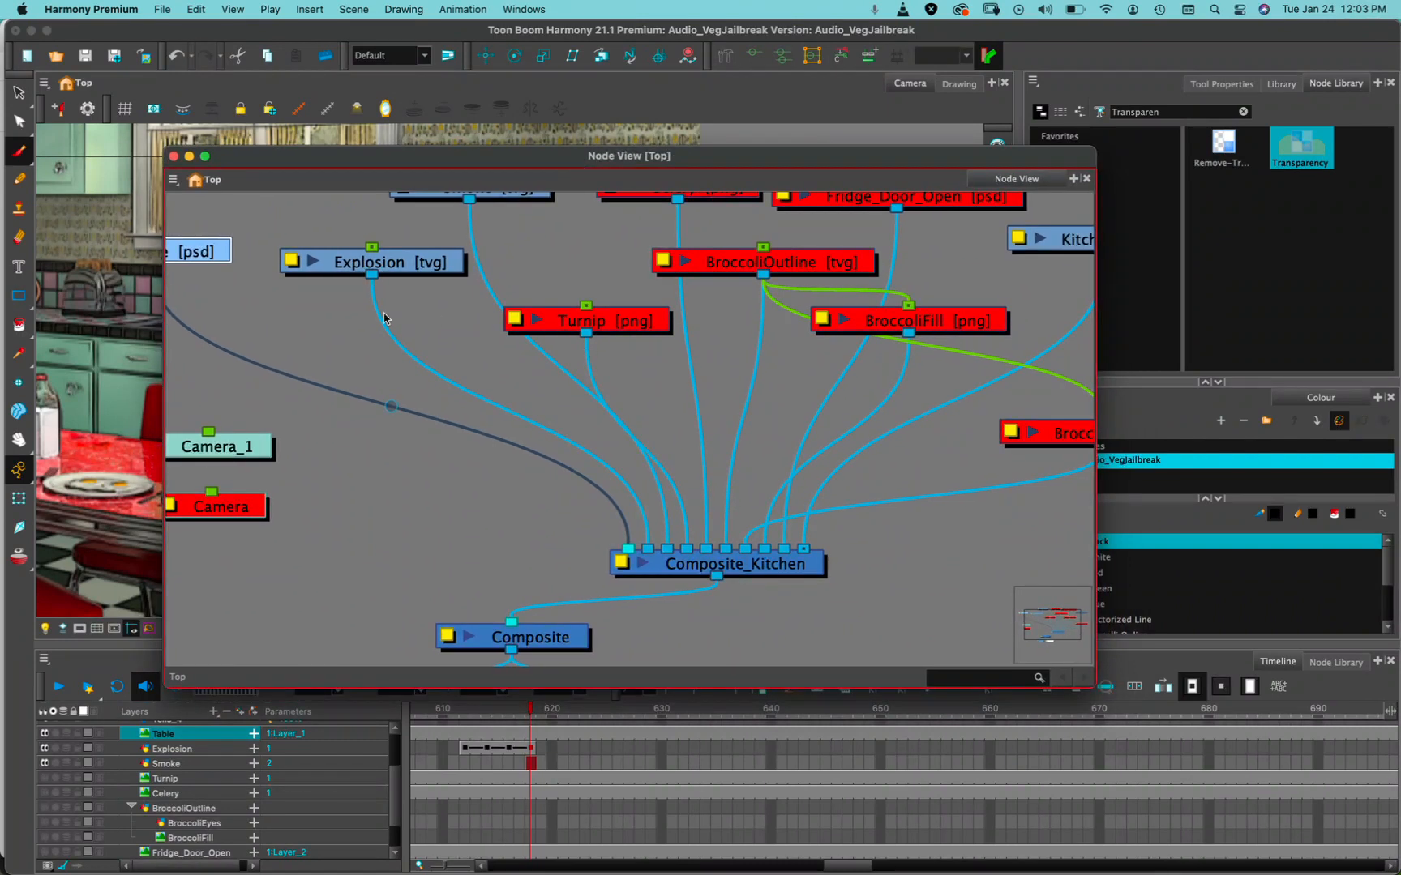
click(292, 260)
drag(1067, 237, 748, 150)
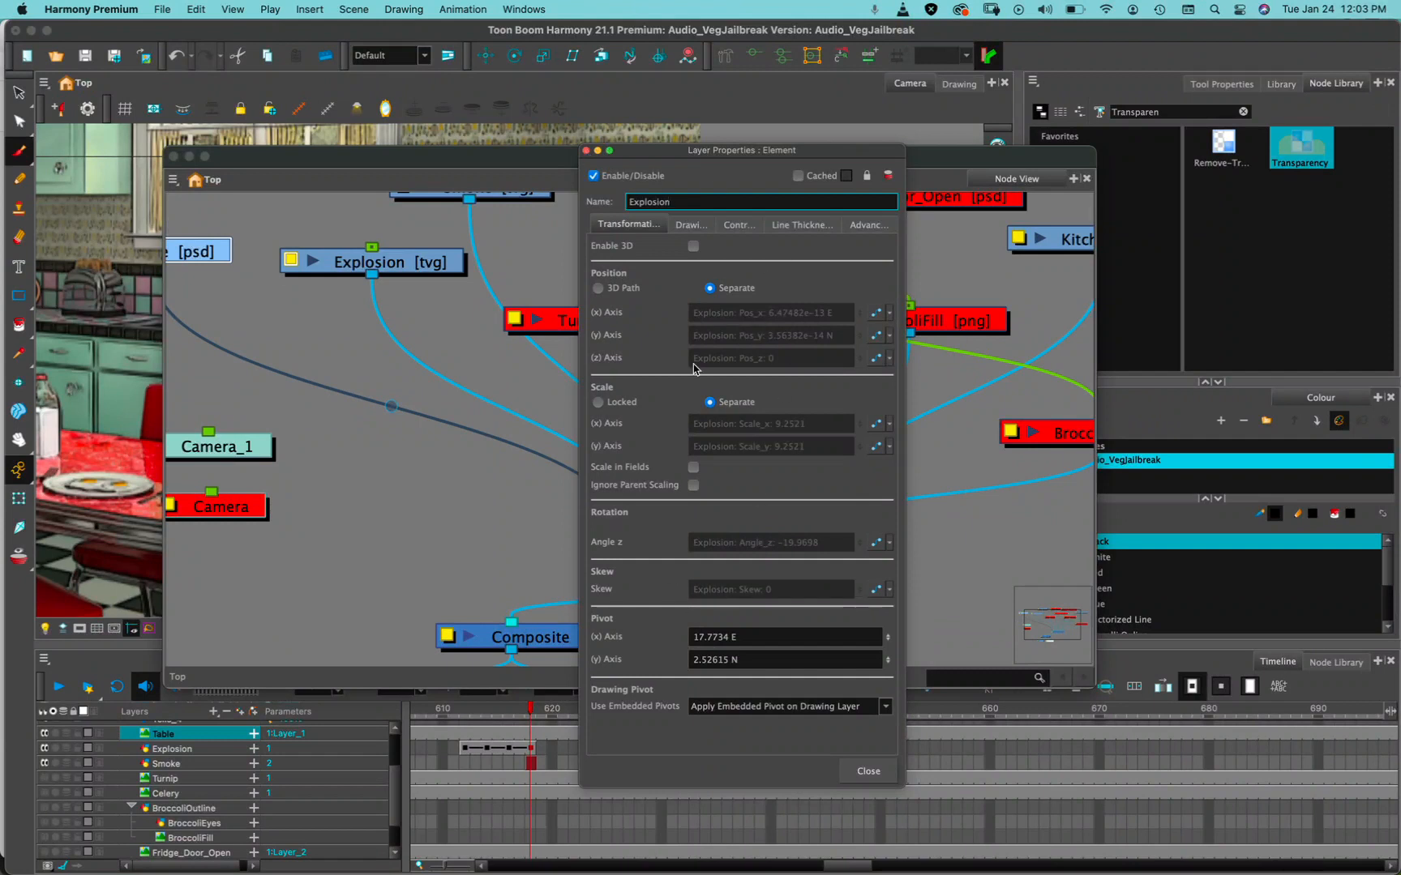
click(586, 151)
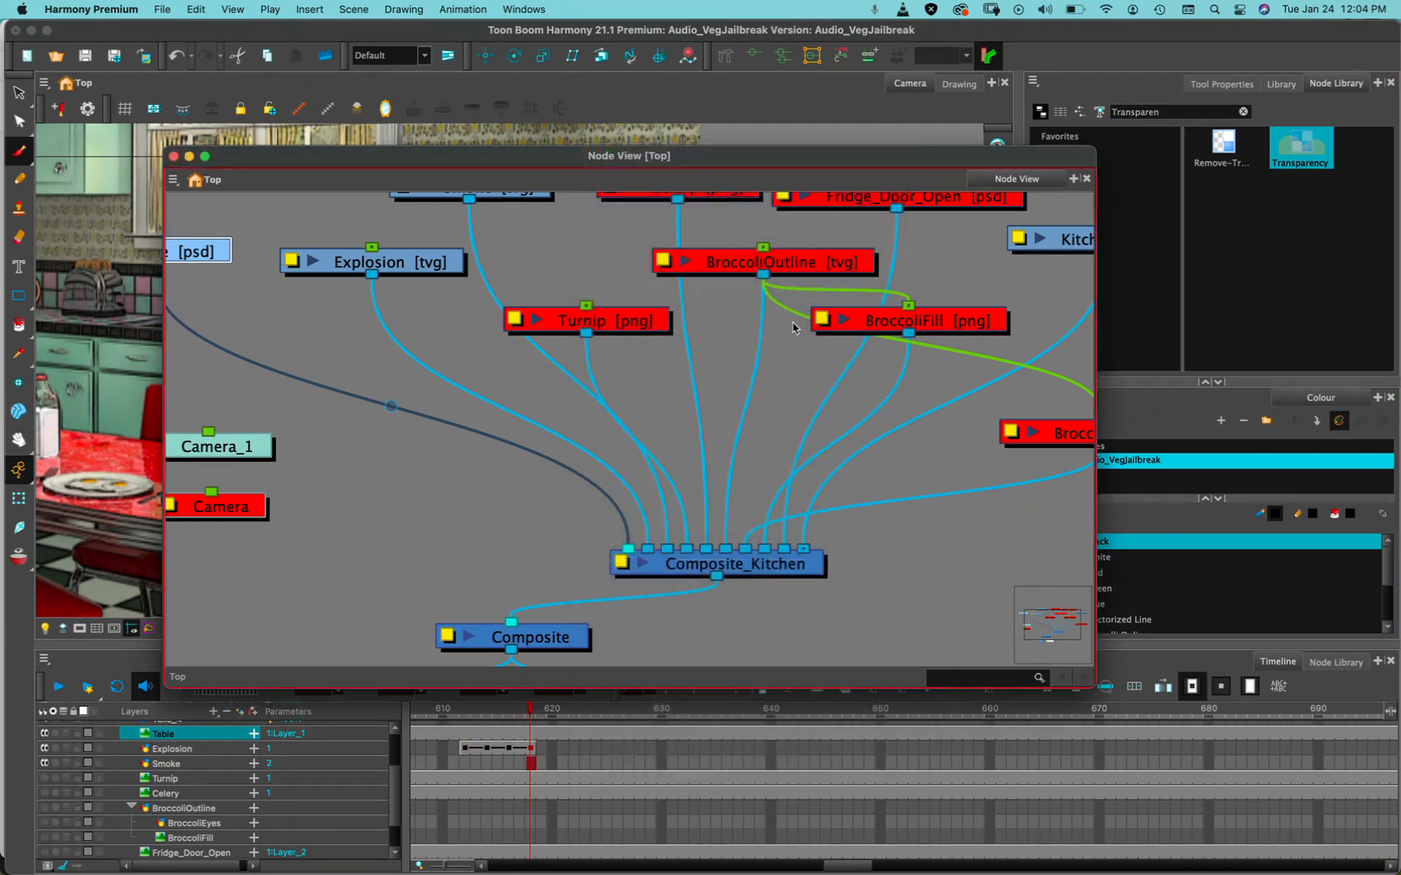
Dock the floating Node View beside the Colour view with the whole node network in sight.
drag(913, 160, 799, 118)
drag(538, 114, 576, 166)
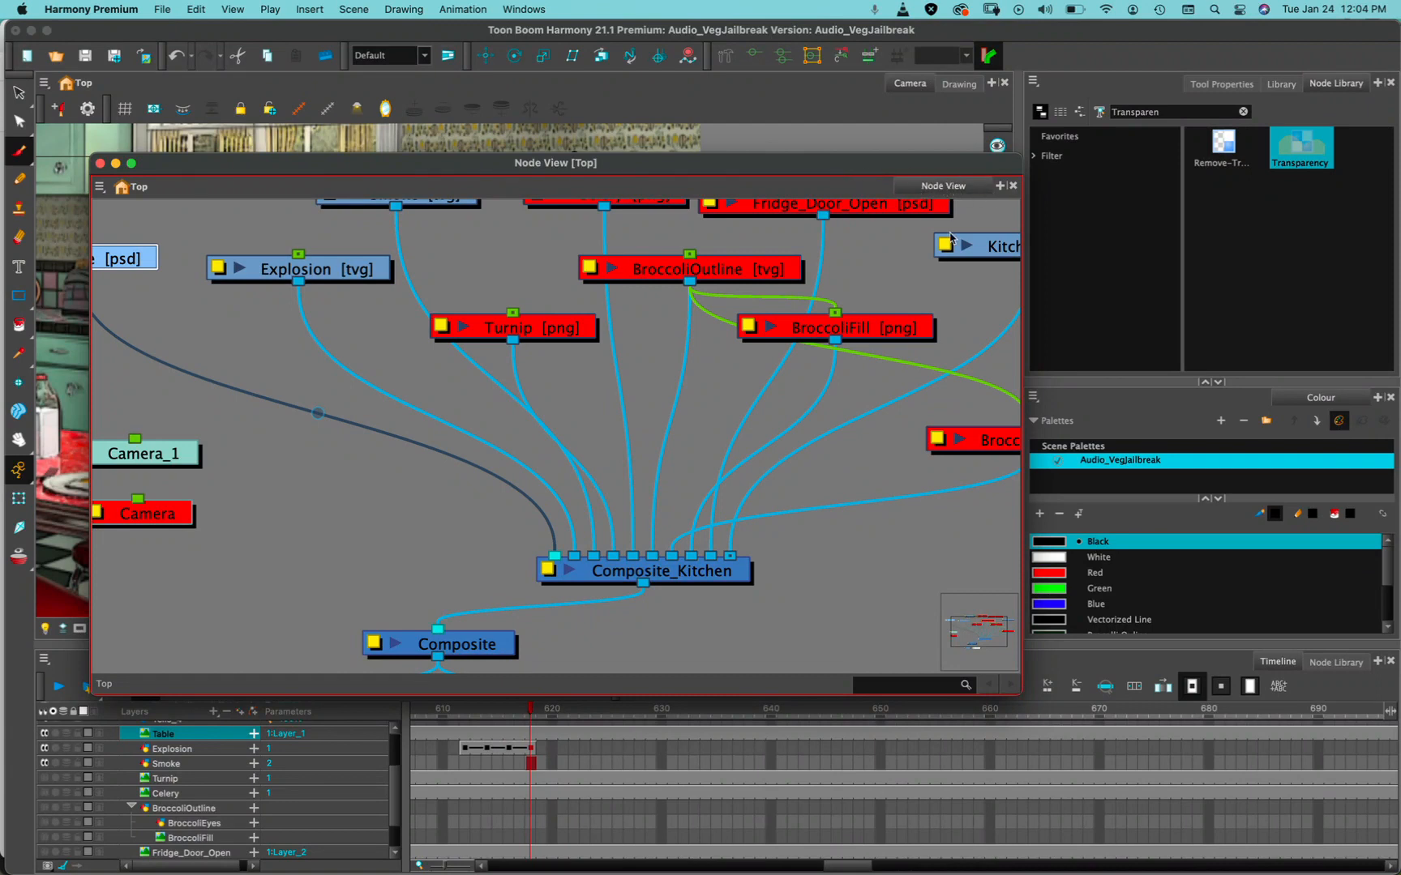
drag(911, 162, 1308, 409)
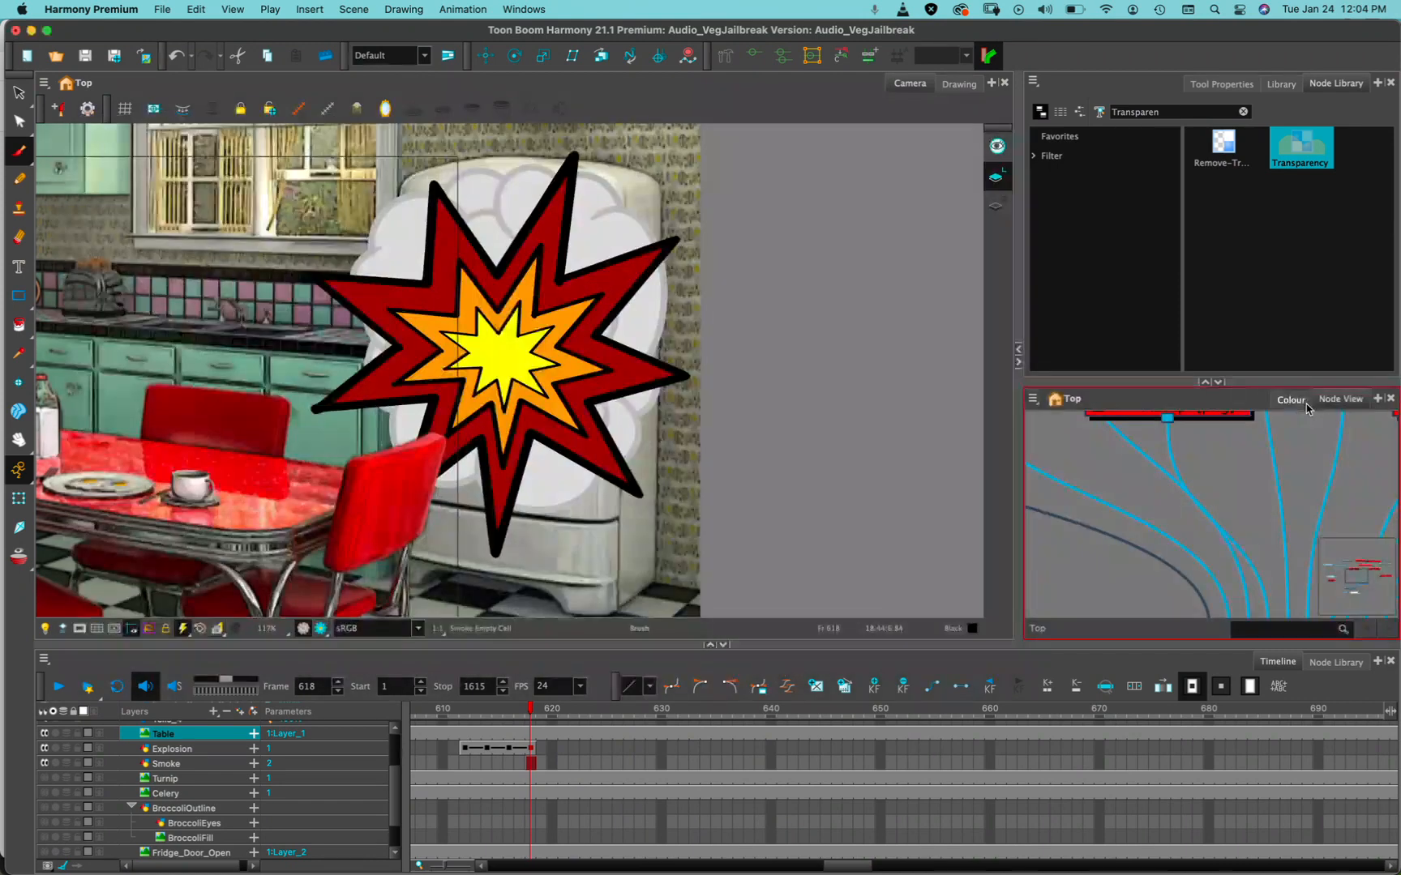
scroll(1347, 529, down, 10)
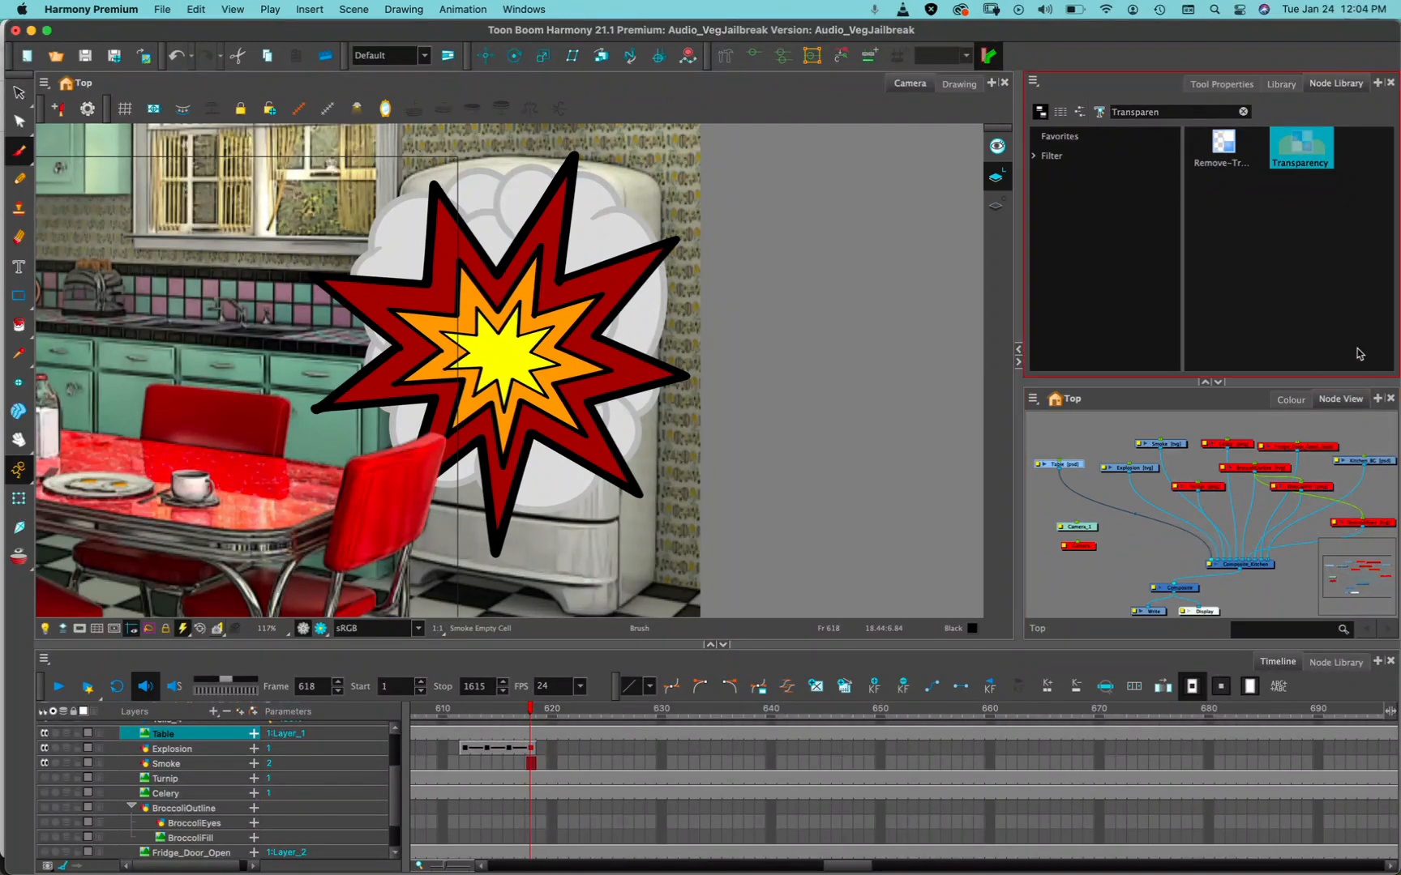
Close the Node Library view and add it back beside the Library view.
right_click(1352, 89)
click(1316, 123)
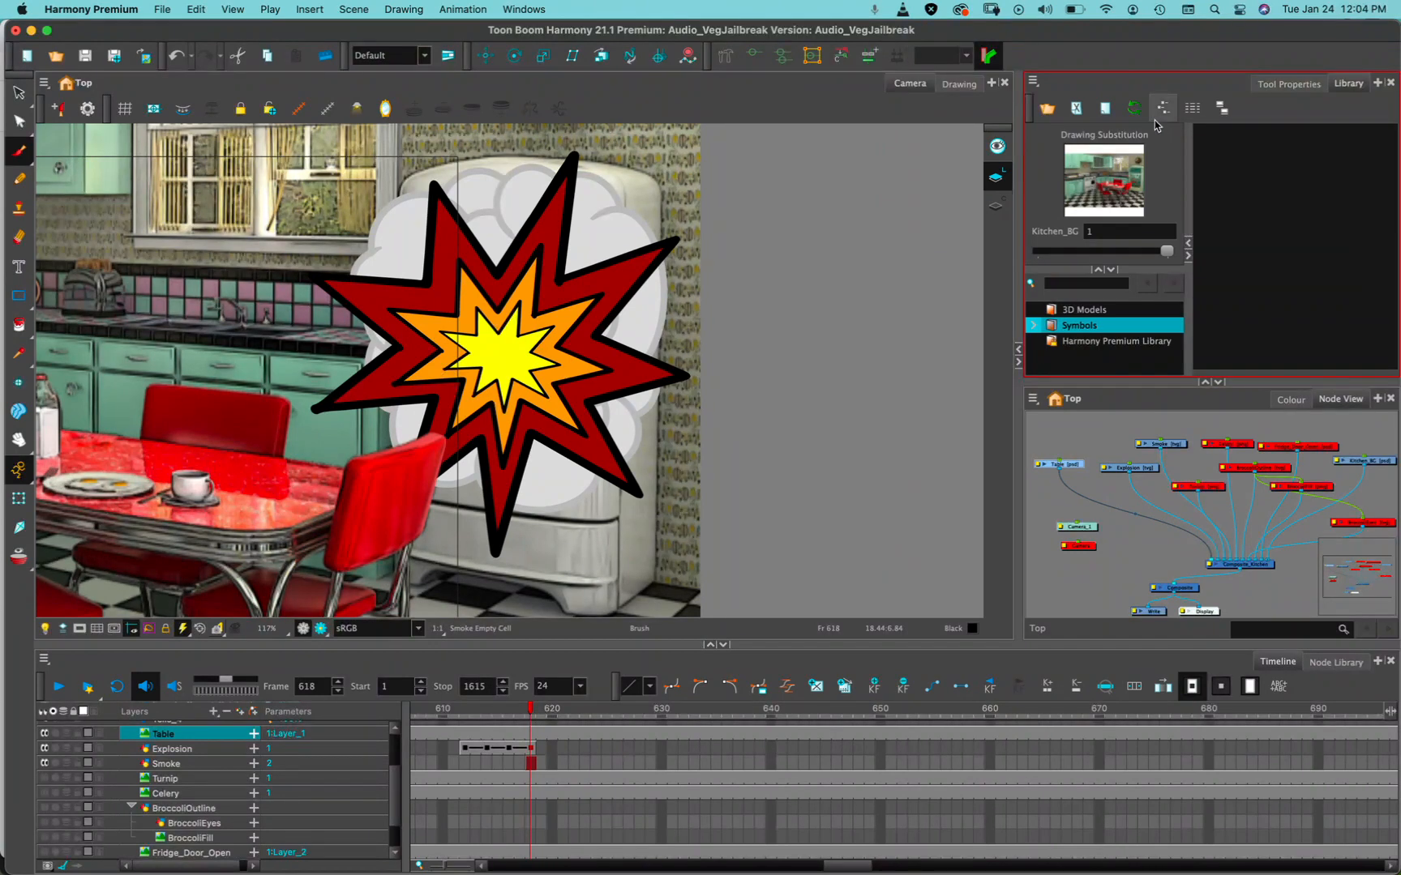
click(991, 84)
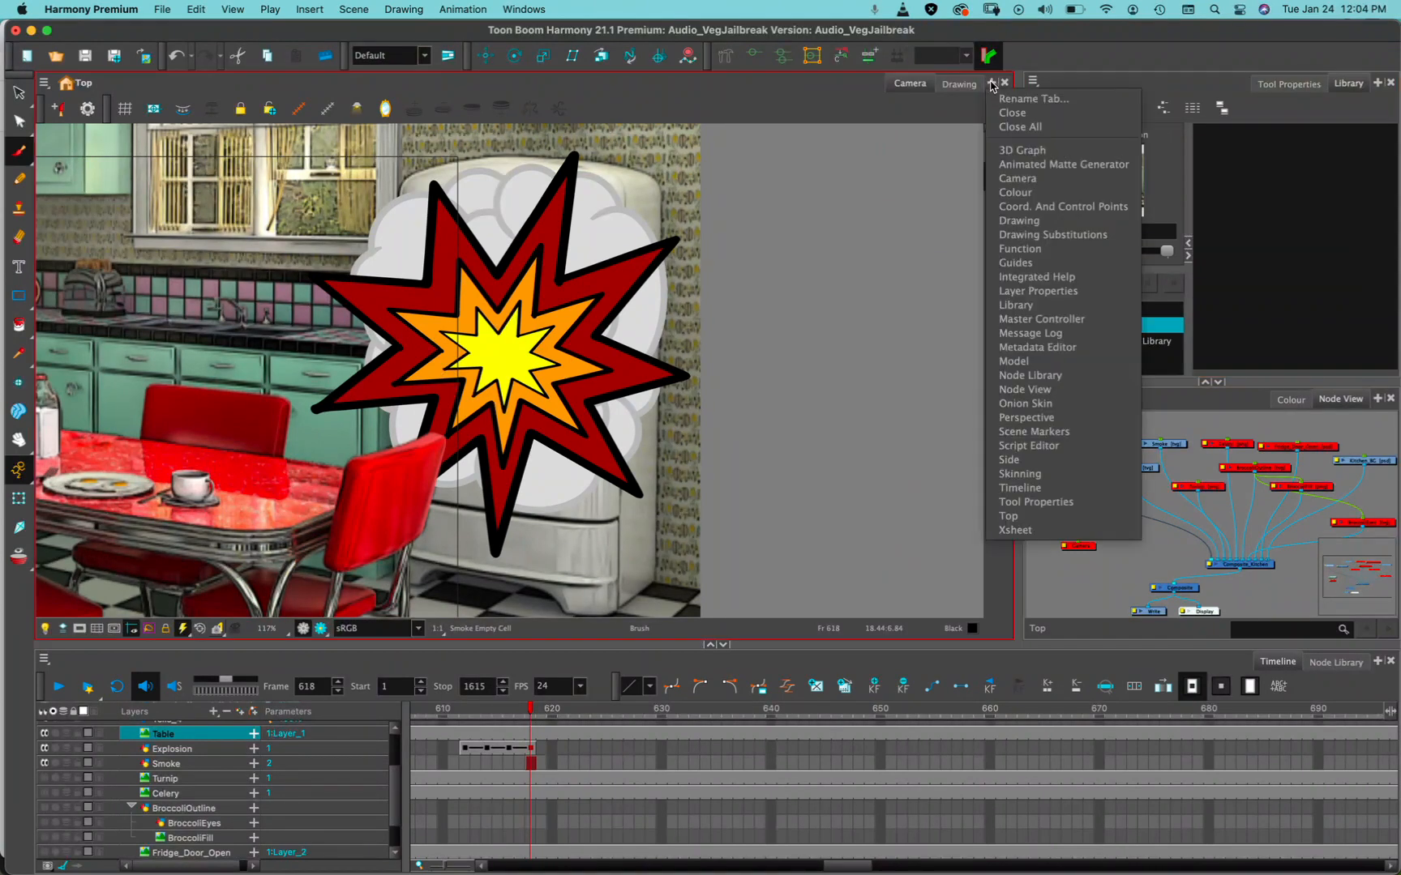
click(1346, 101)
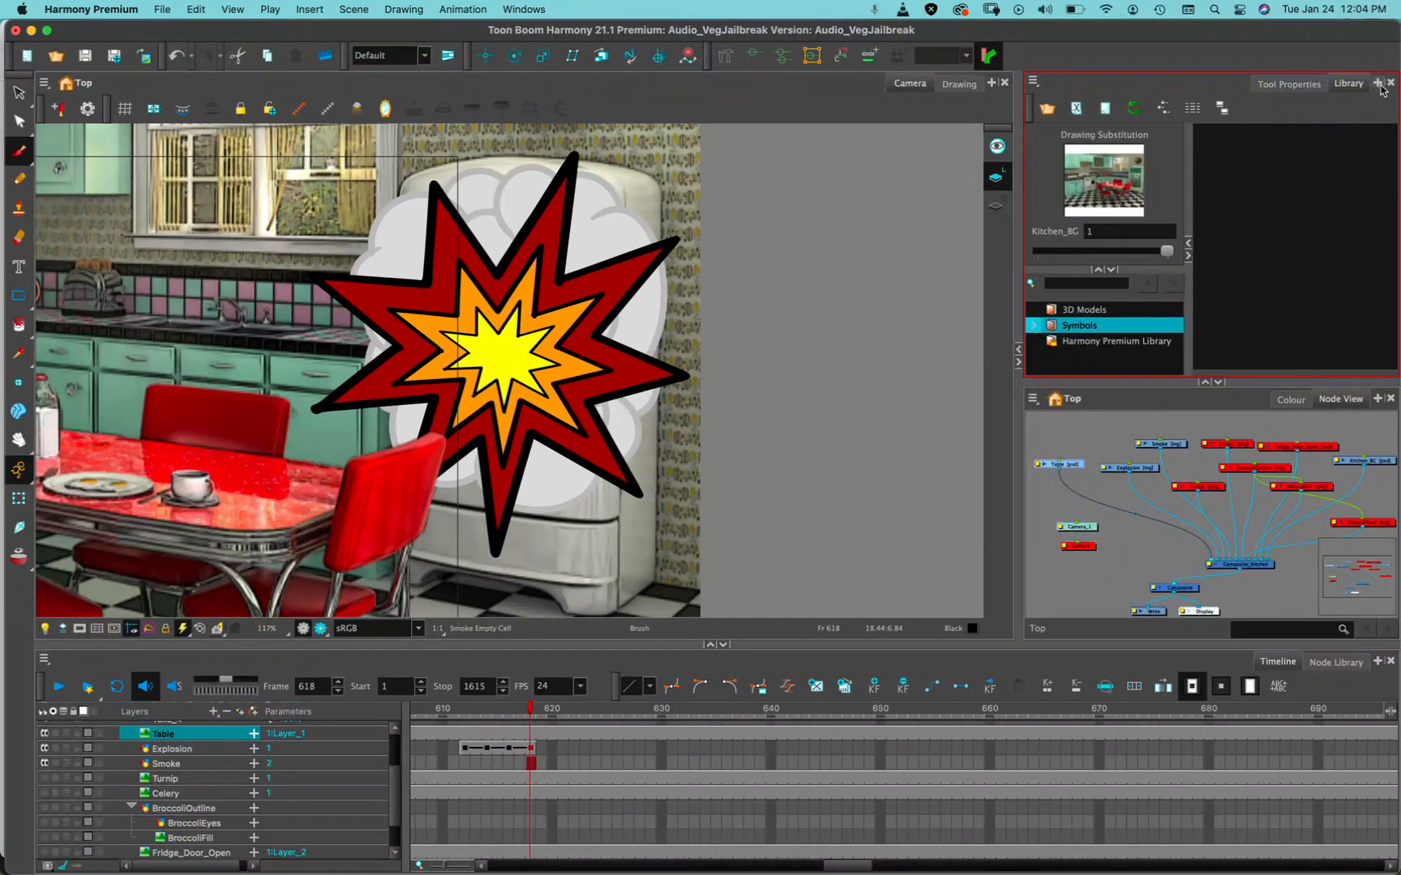
click(1379, 85)
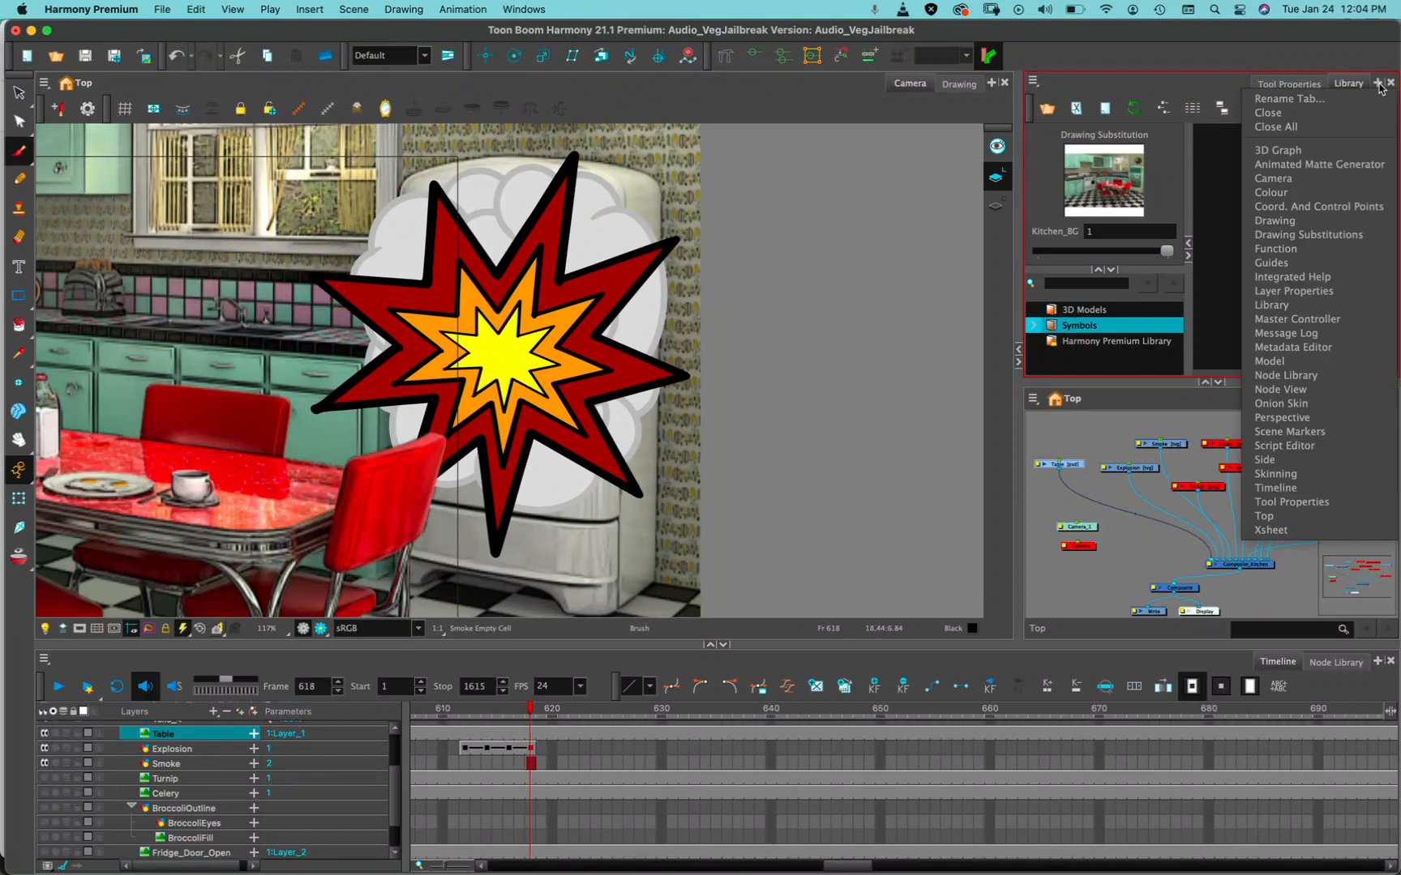
click(1321, 376)
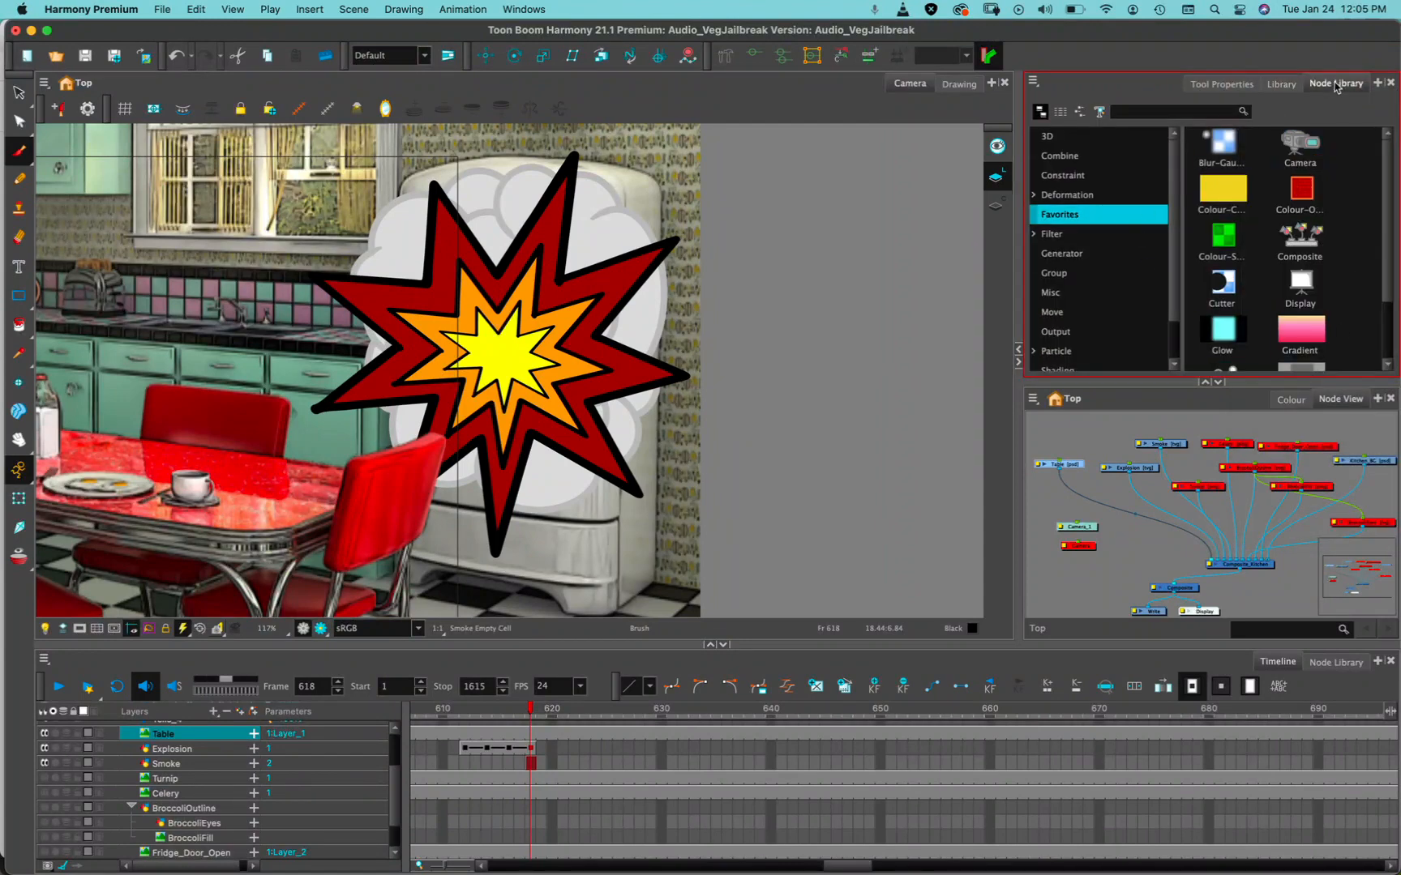
Undock and enlarge the Node Library, and browse its node categories from Combine to plugins, ending on Favorites.
drag(1335, 87, 295, 163)
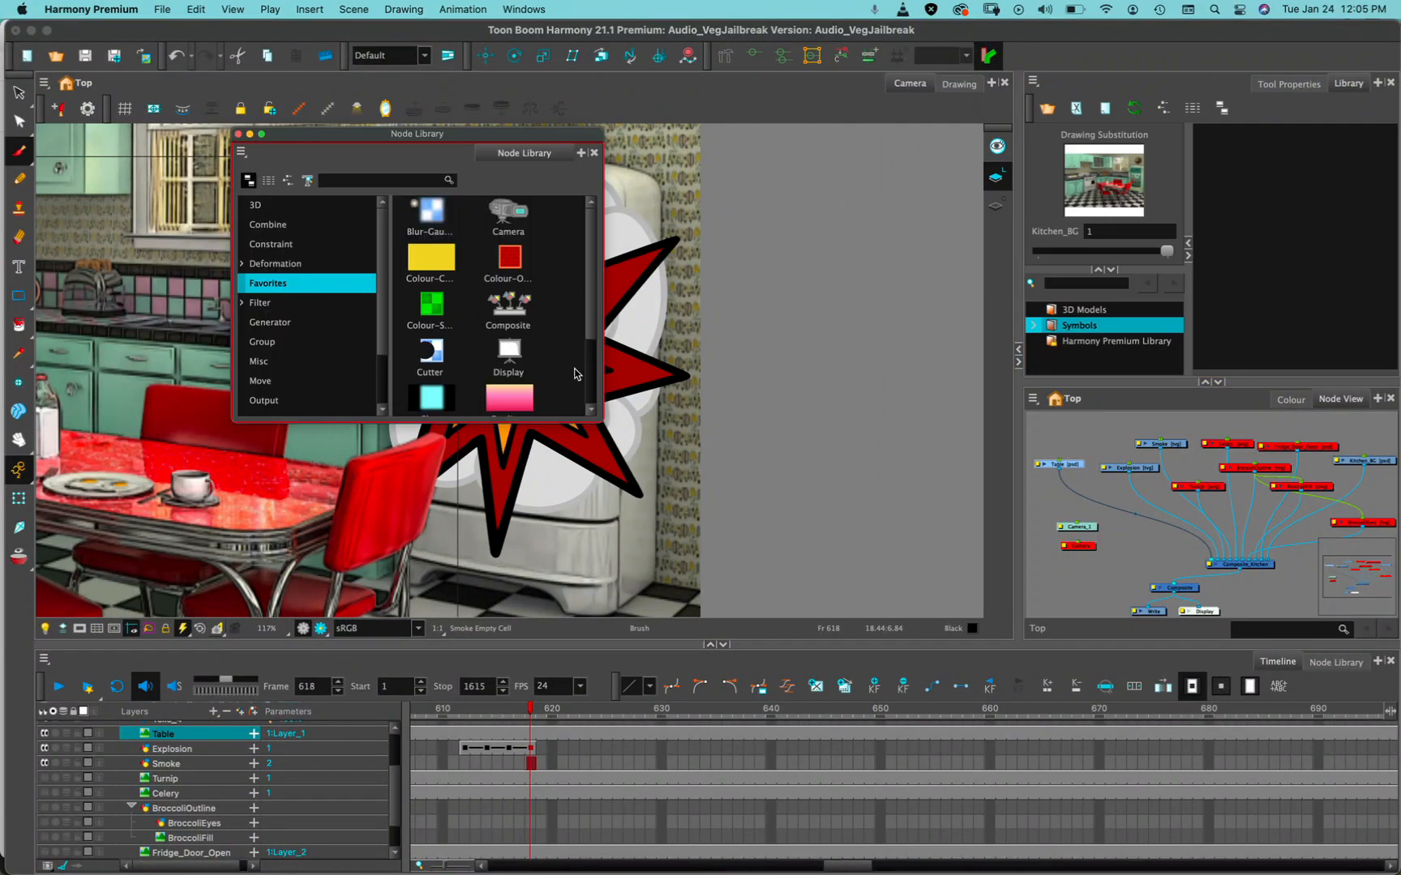
drag(600, 423, 977, 613)
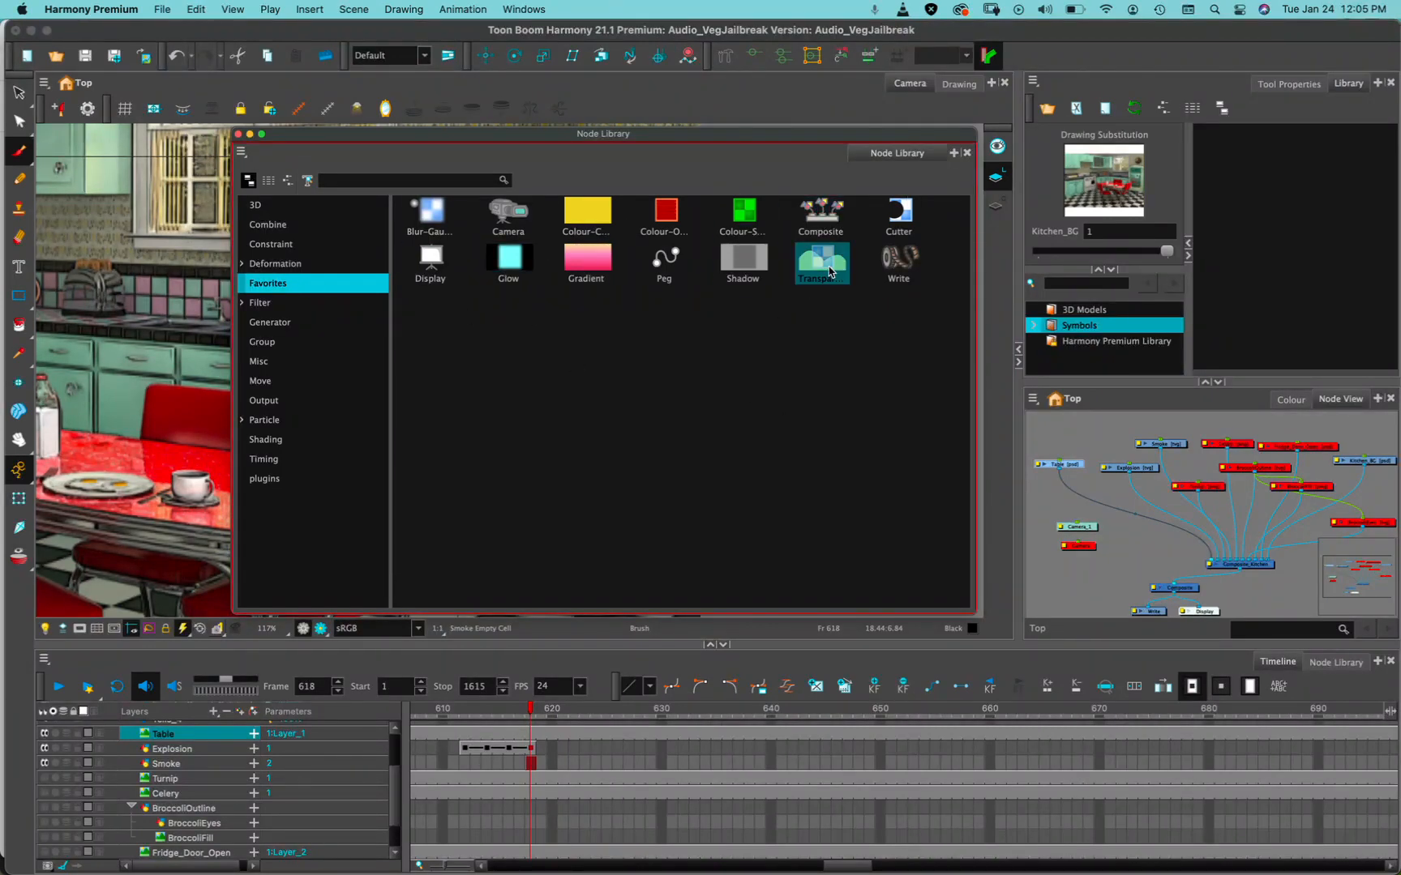
click(273, 226)
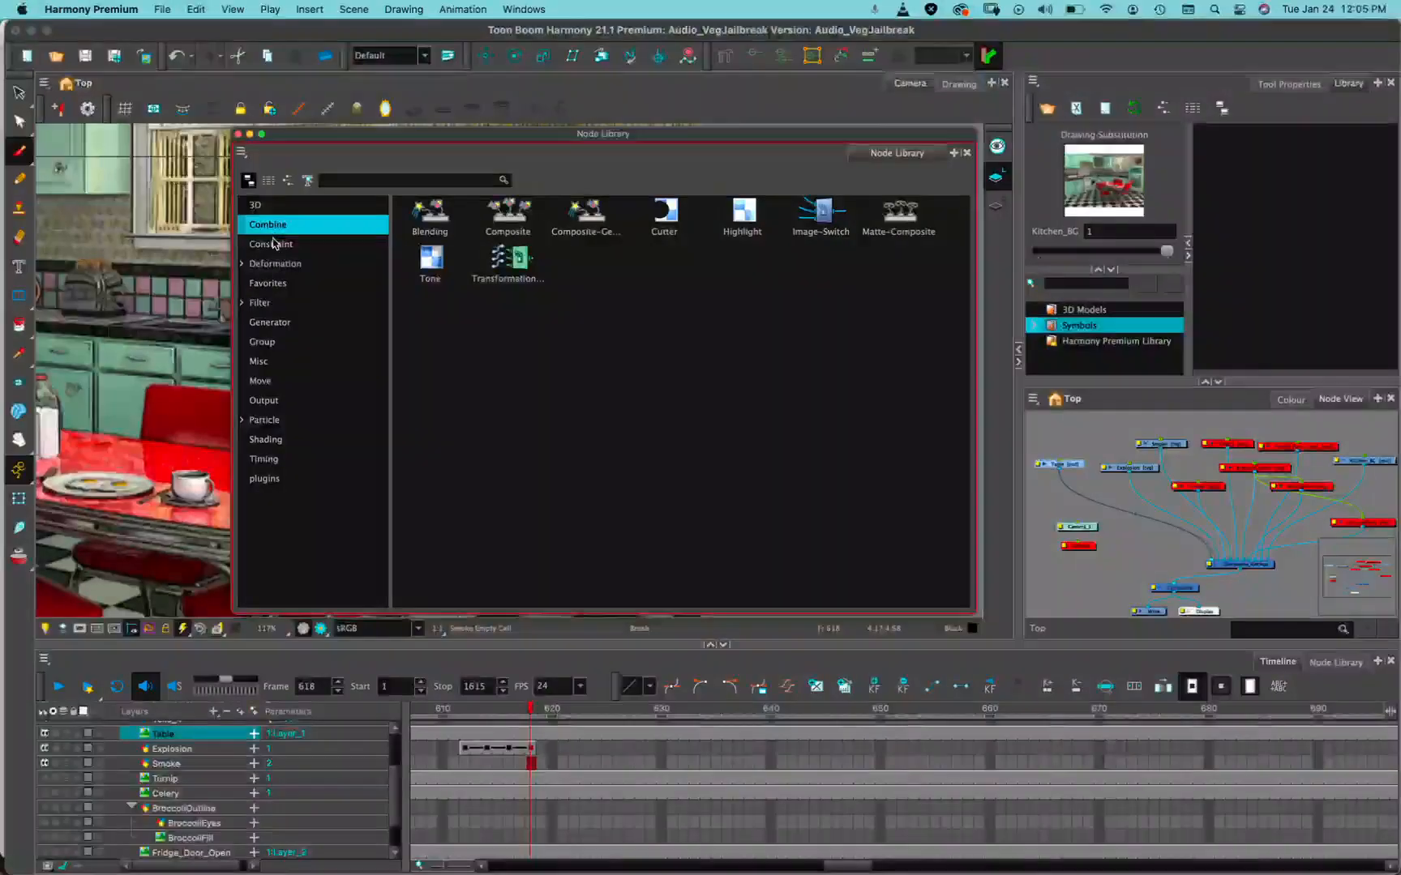
click(273, 244)
click(273, 303)
click(274, 321)
click(272, 380)
click(273, 401)
click(274, 459)
click(274, 478)
click(275, 421)
click(273, 364)
click(275, 327)
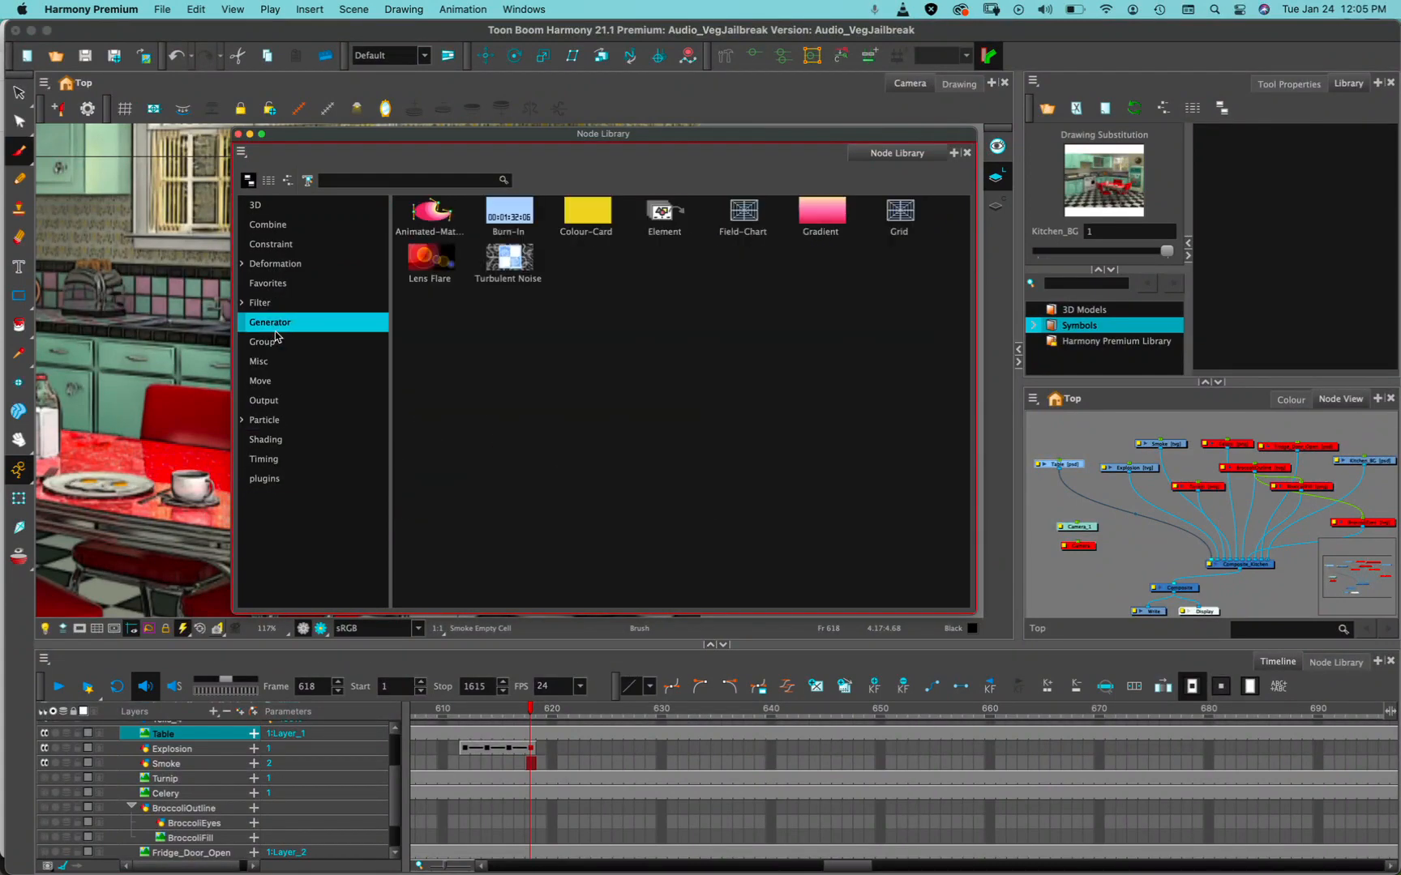
click(283, 285)
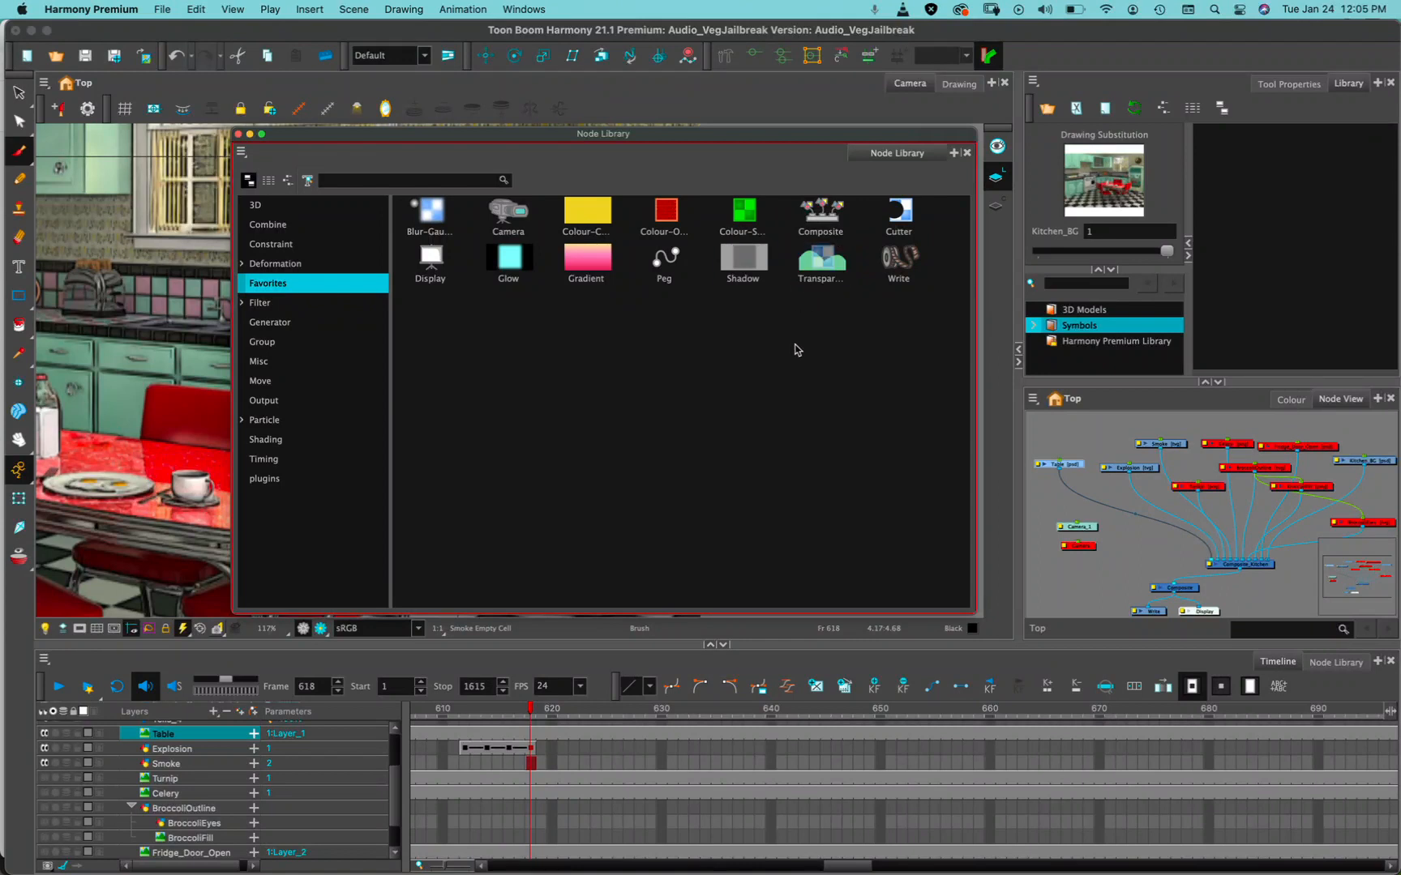
Search the Node Library for "Transpa" to select the Transparency node, and dock the library back beside the Library view.
click(487, 178)
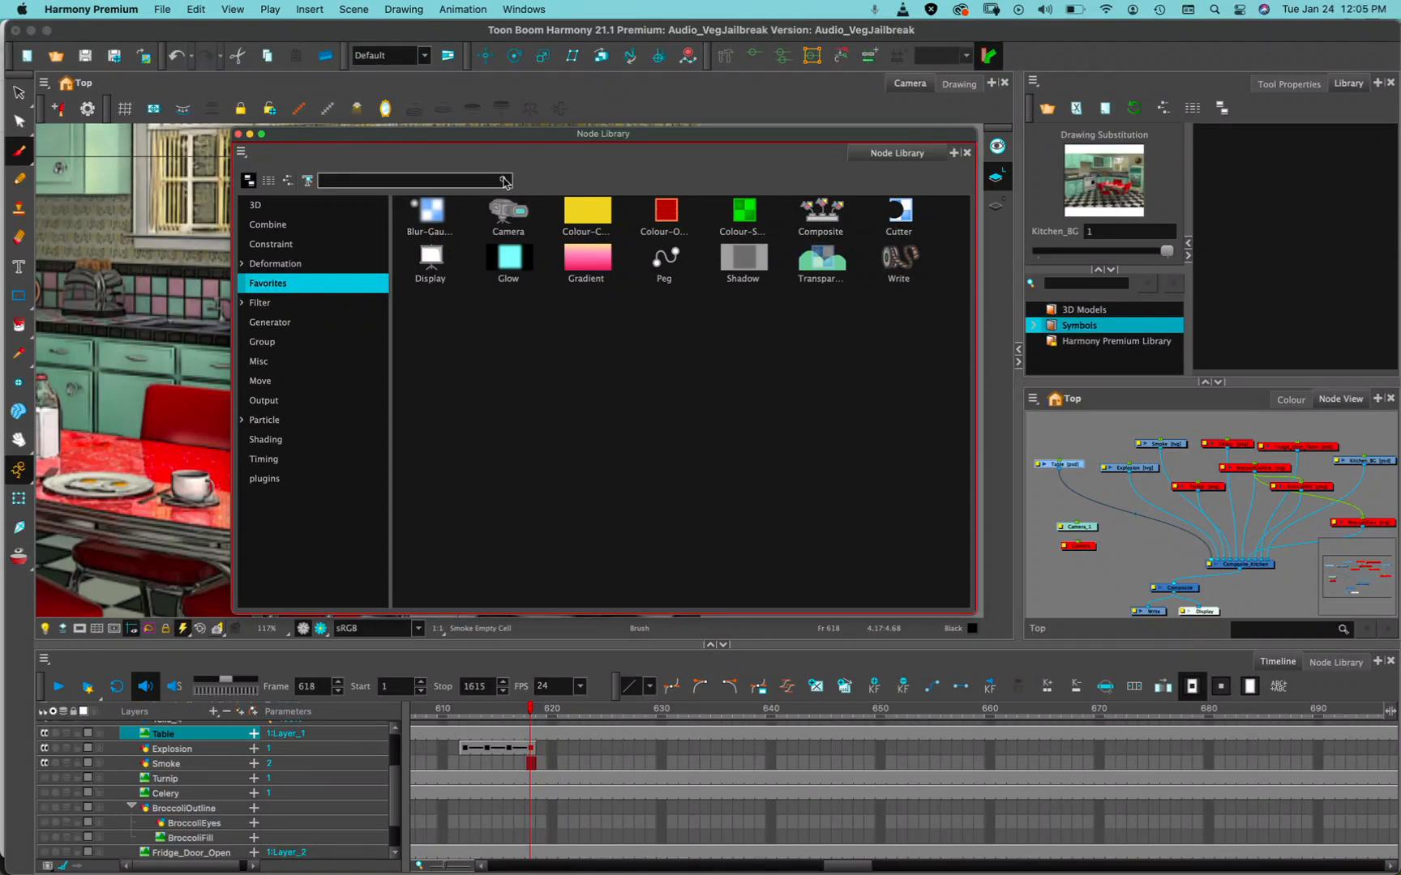
text(Transpa)
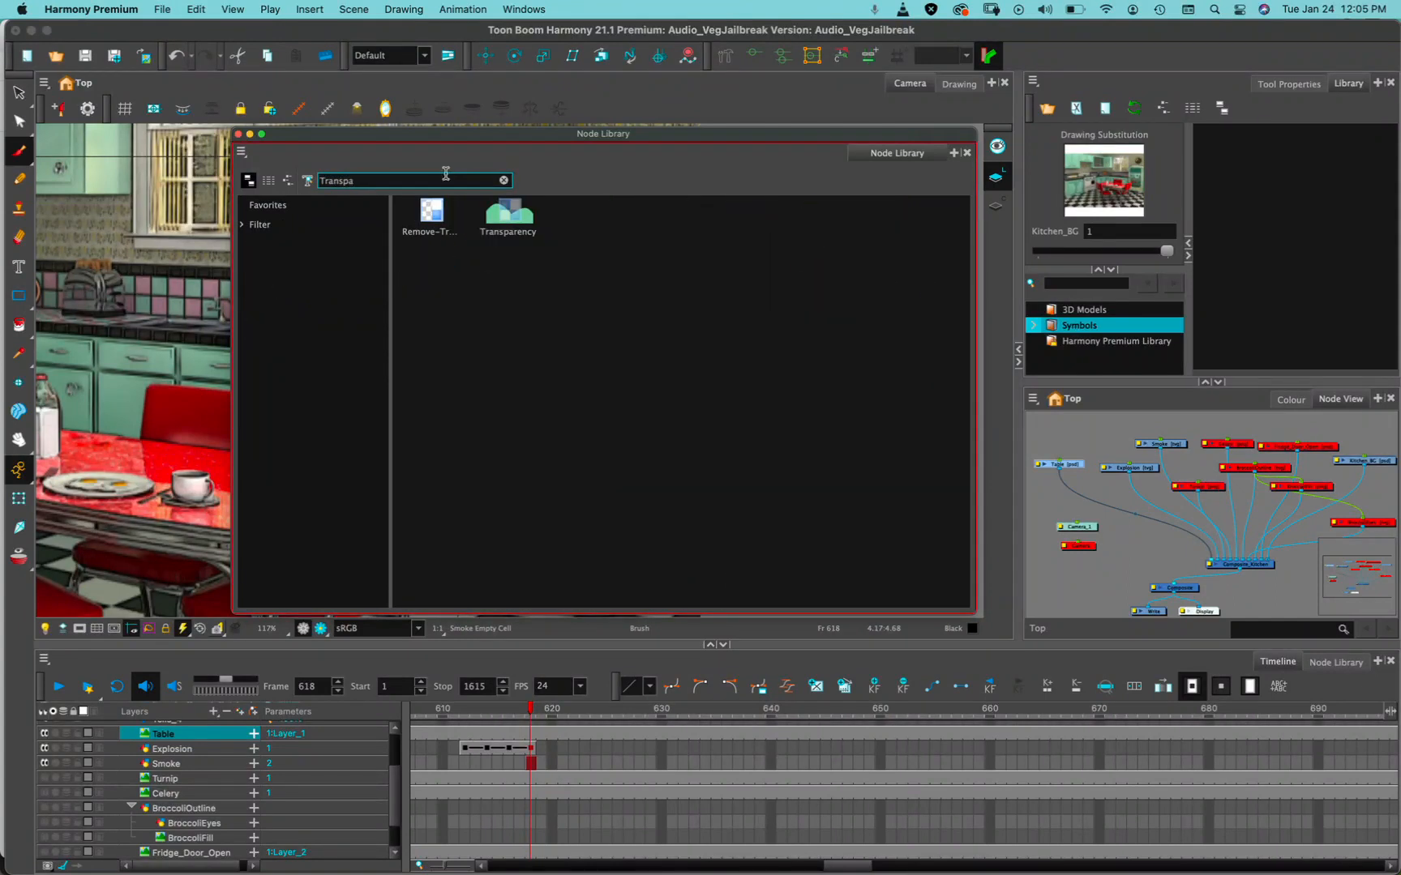
click(502, 238)
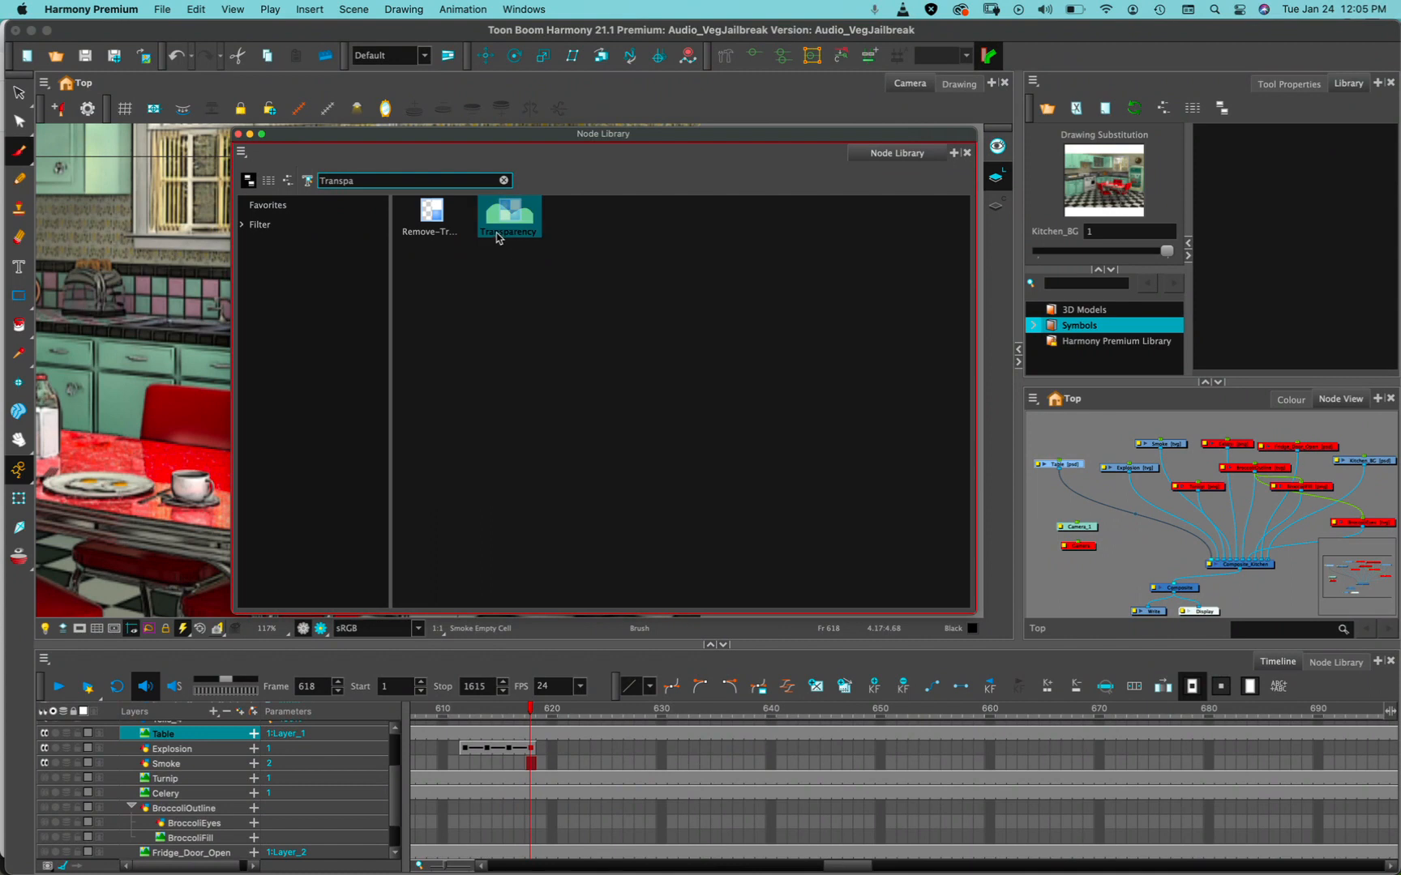
click(448, 234)
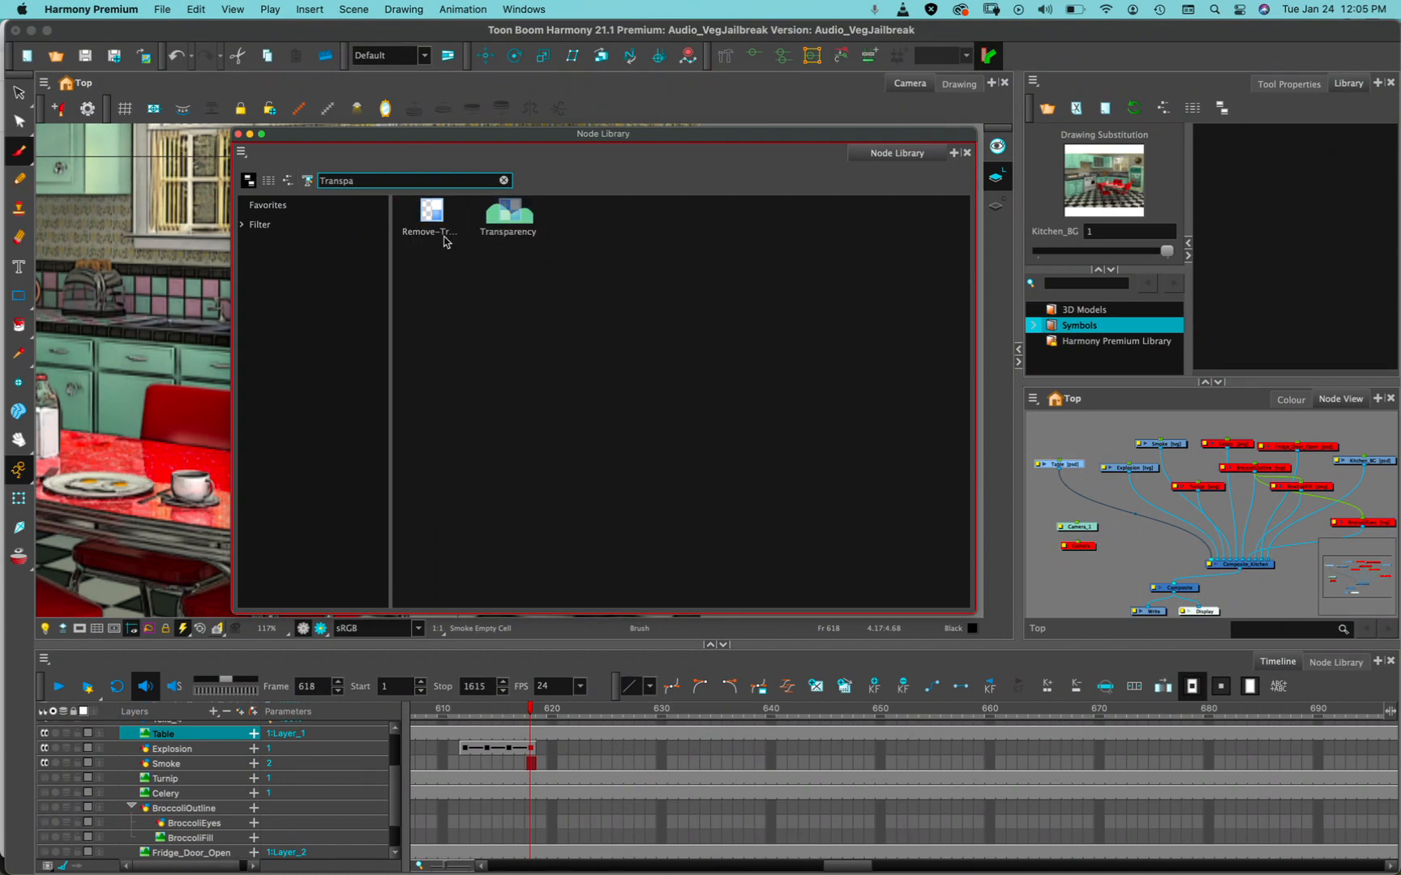
click(496, 235)
drag(932, 159, 1359, 83)
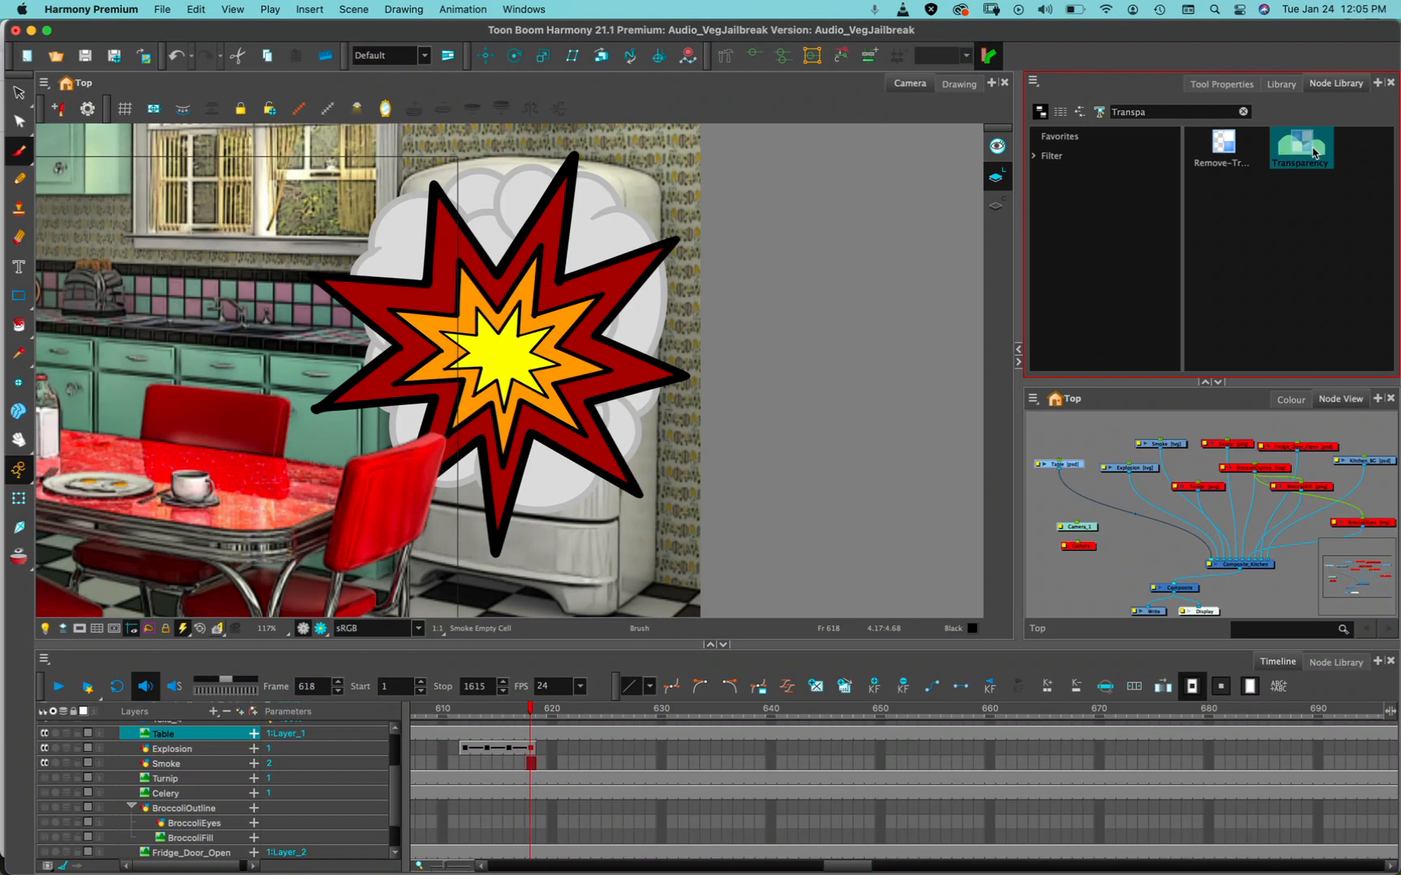
Try adding a Transparency node beside Camera_1 in the Node View, and undo the addition.
drag(1315, 154, 1141, 538)
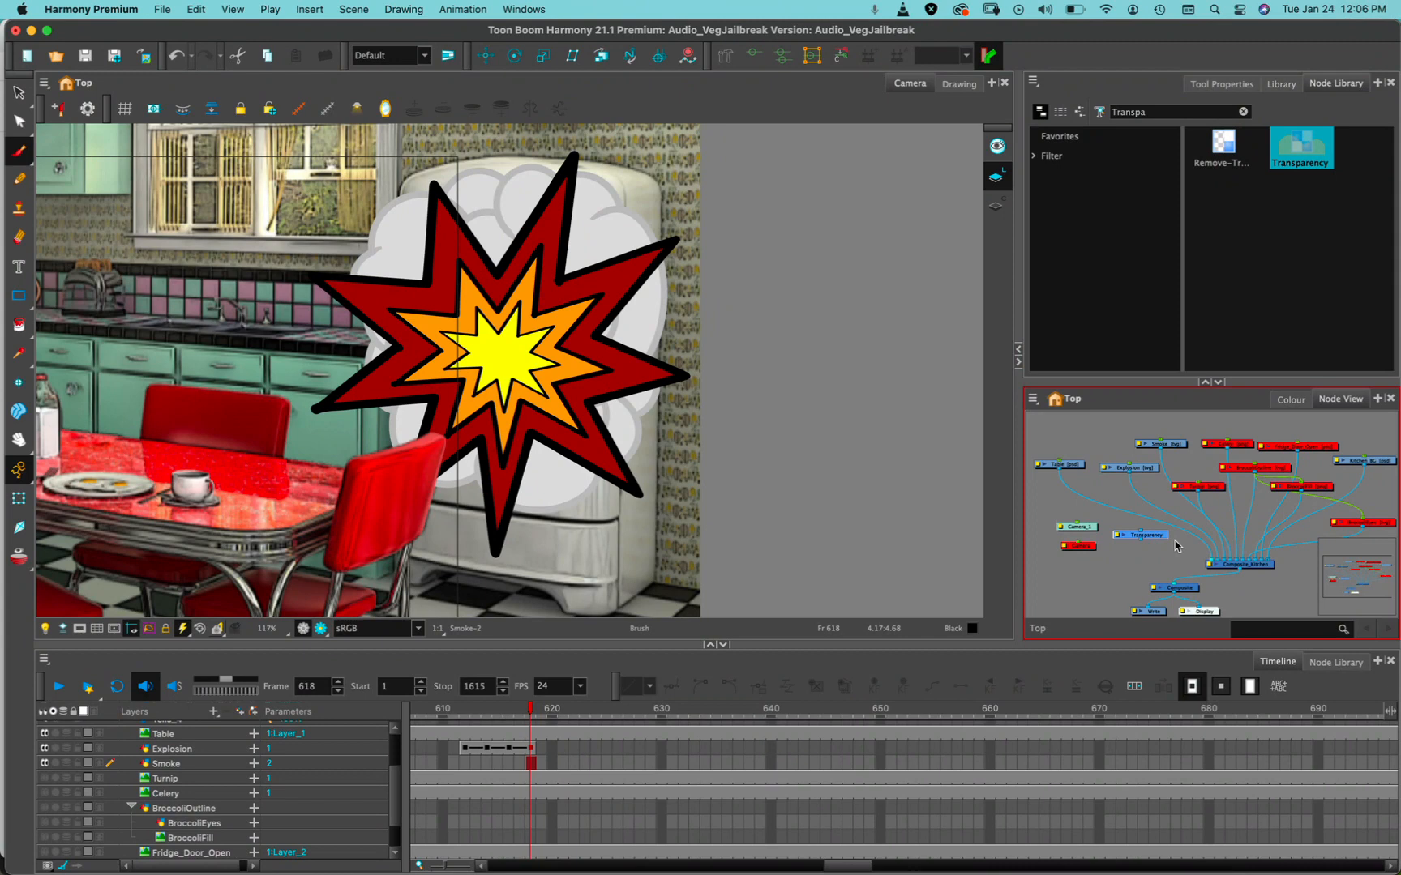
key(super+z)
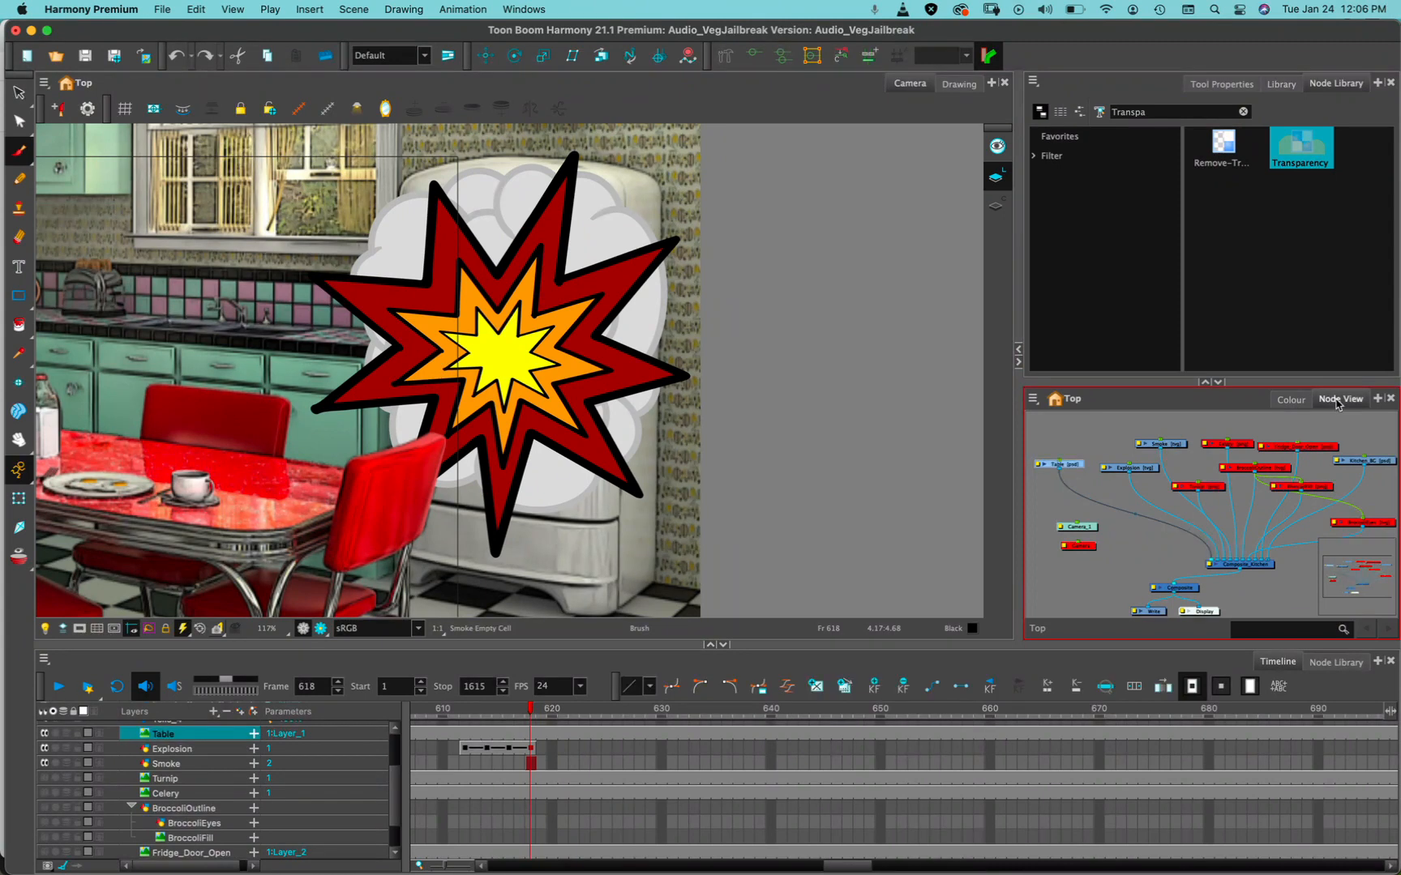
Undock the Node View into a floating window and enlarge it.
drag(1336, 404, 161, 207)
drag(530, 451, 954, 690)
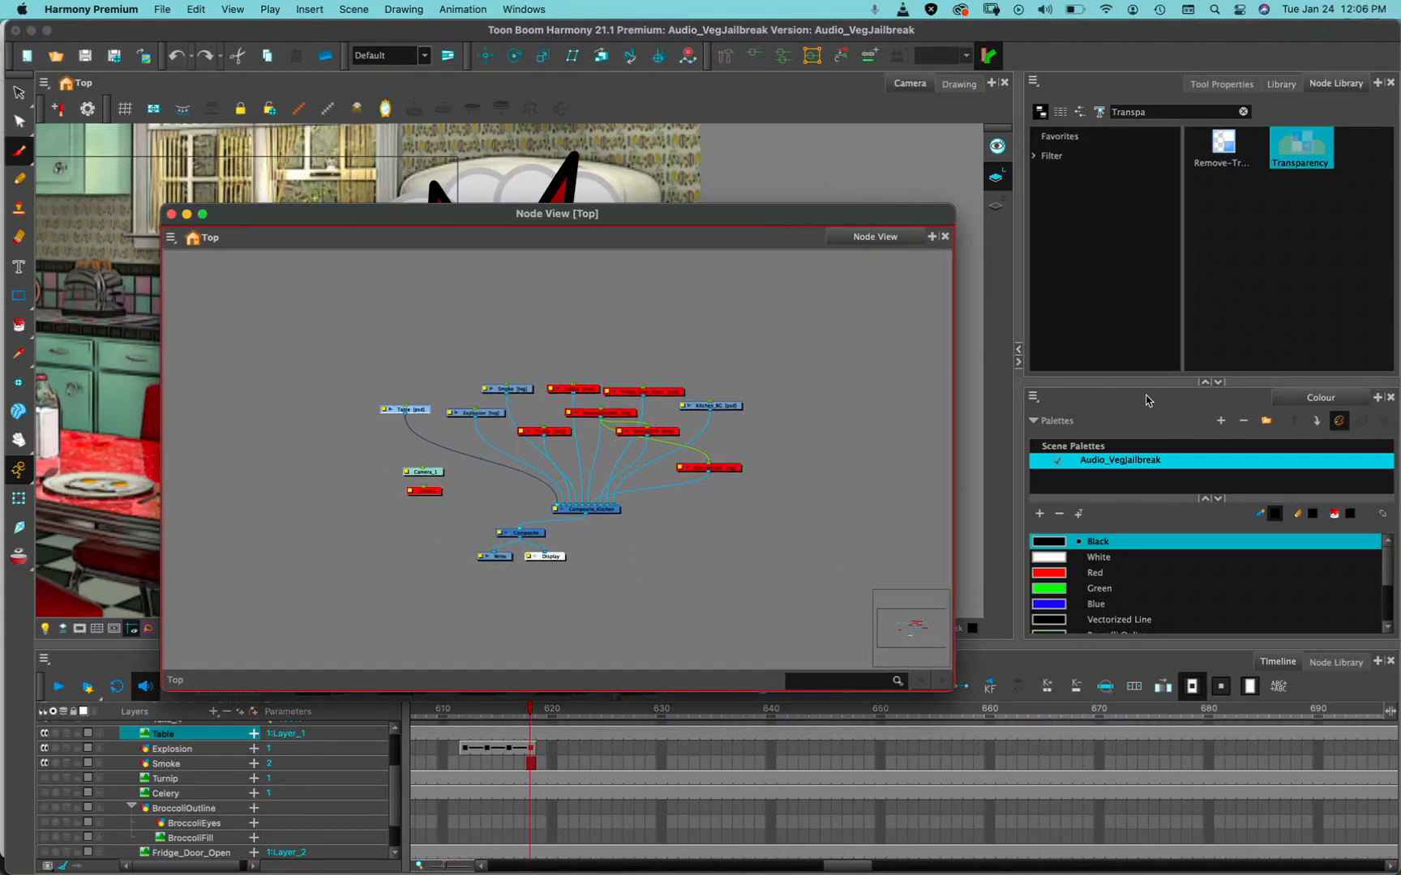
click(1305, 151)
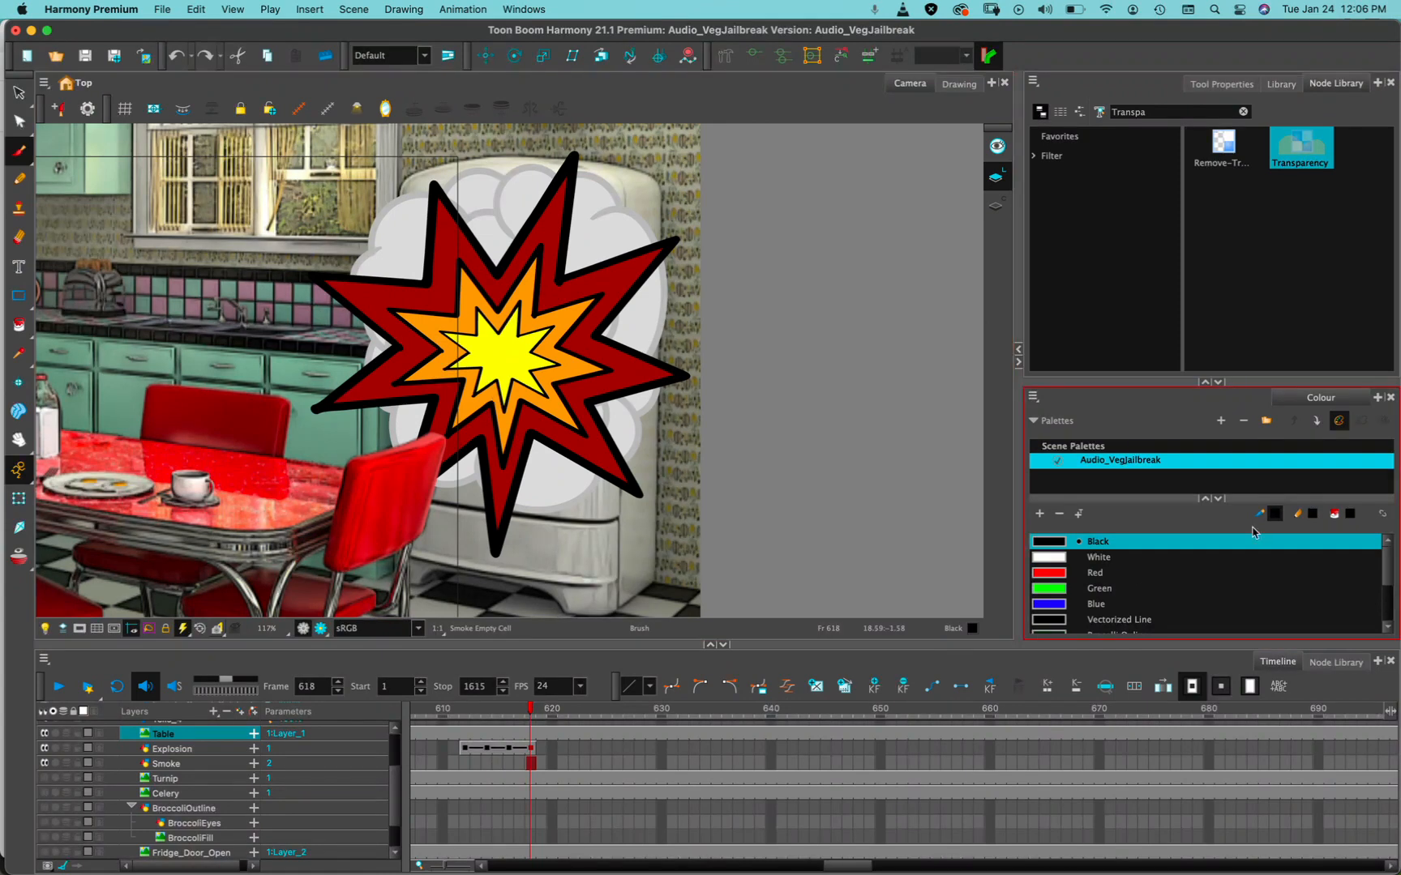
Add a Node View beside the Colour view and place a Transparency node to the left above Composite_Kitchen.
click(1378, 398)
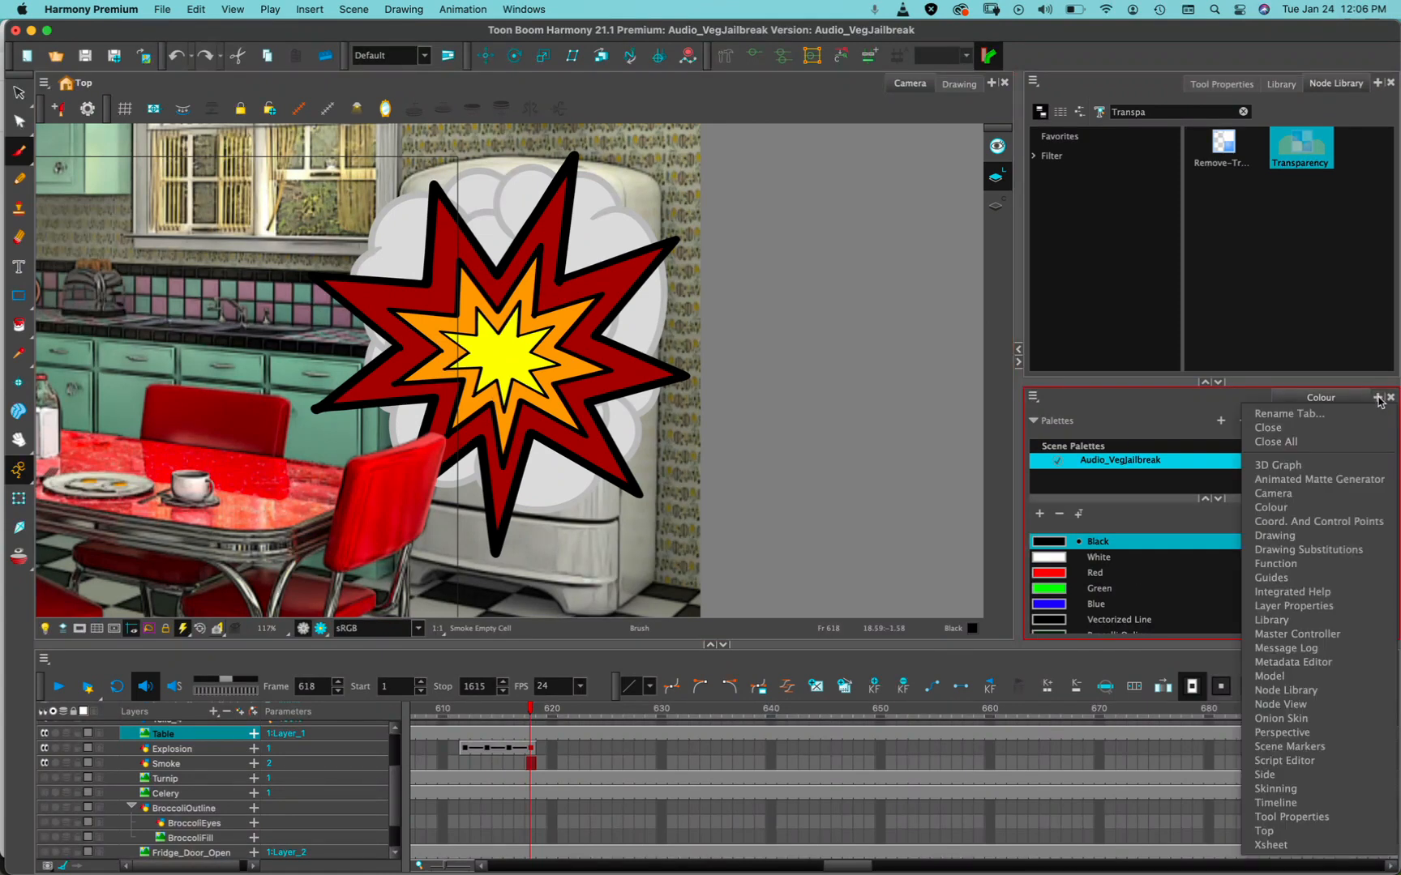
click(1288, 704)
drag(1301, 174, 1102, 542)
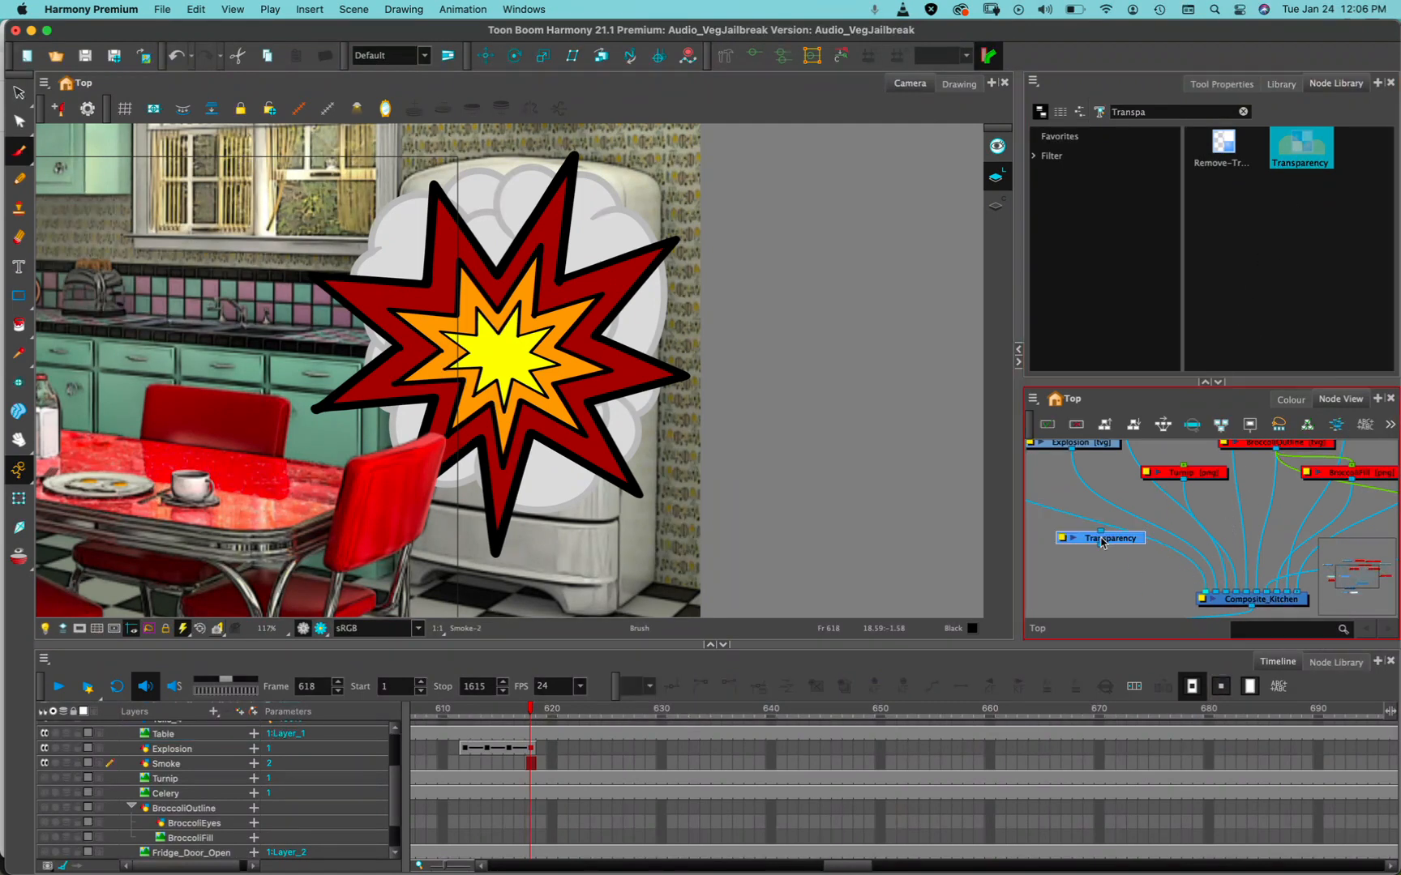